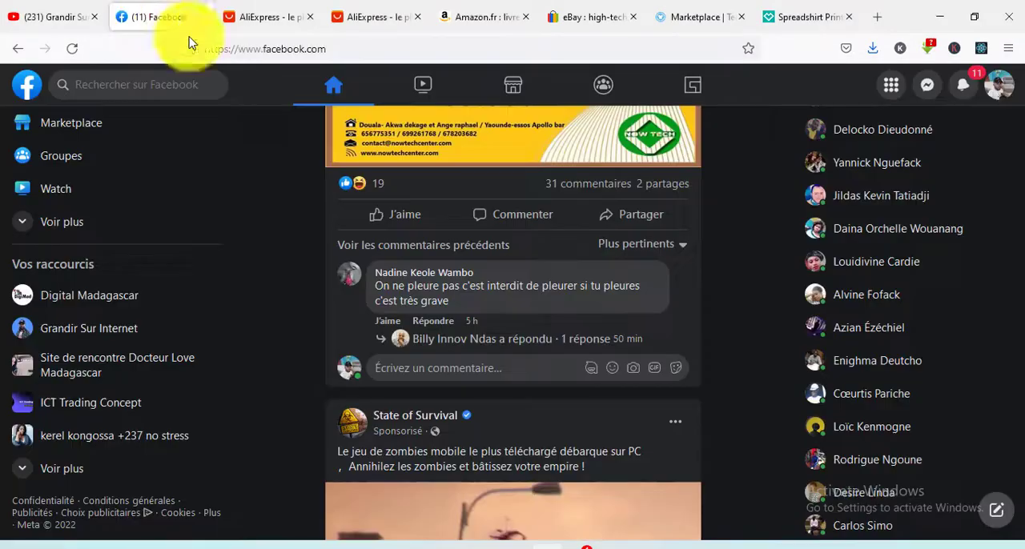
- Look through the posts in the Facebook news feed
scroll(601, 270, down, 5)
scroll(601, 271, down, 15)
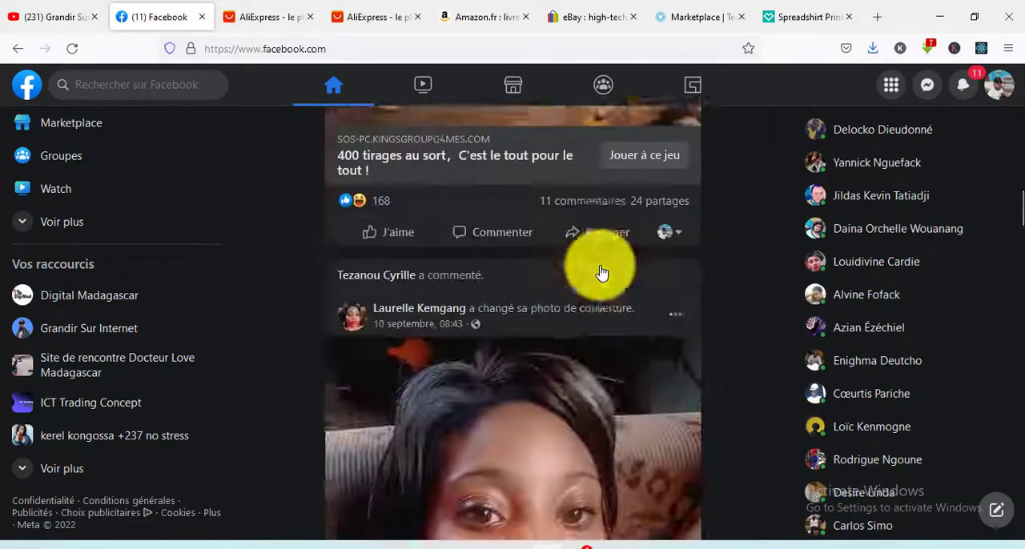
scroll(613, 281, down, 4)
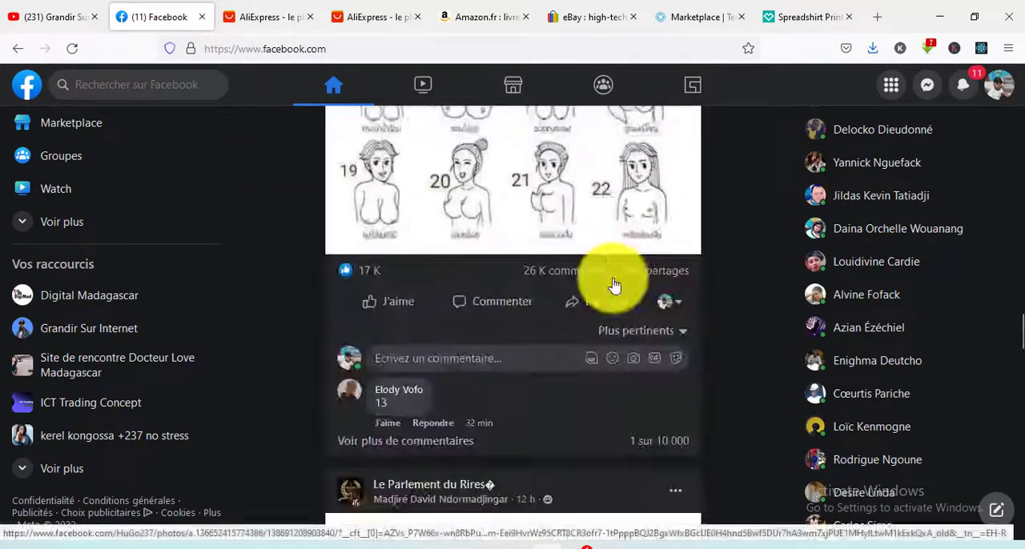
scroll(332, 101, up, 3)
- Switch to the AliExpress home page and look through its recommended products and category sections
click(272, 18)
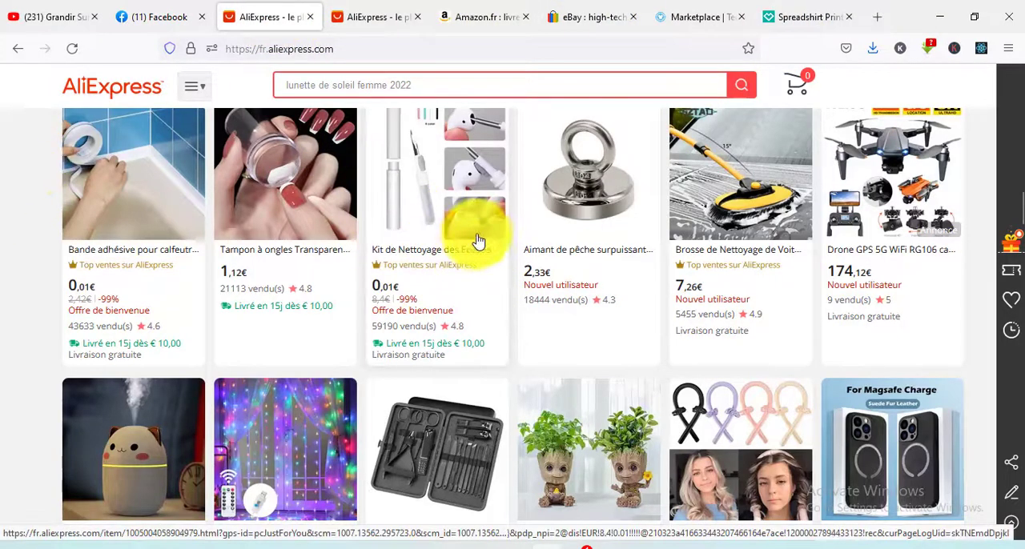
scroll(476, 229, up, 4)
scroll(479, 288, up, 2)
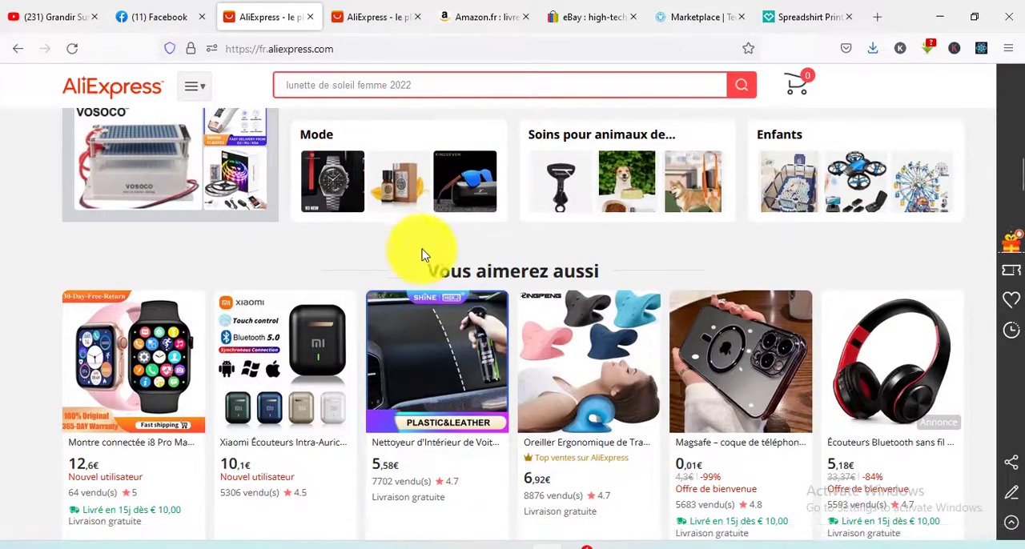
scroll(456, 152, down, 3)
- View the second AliExpress page and the Amazon.fr, eBay and Teezily home pages one after another
click(377, 16)
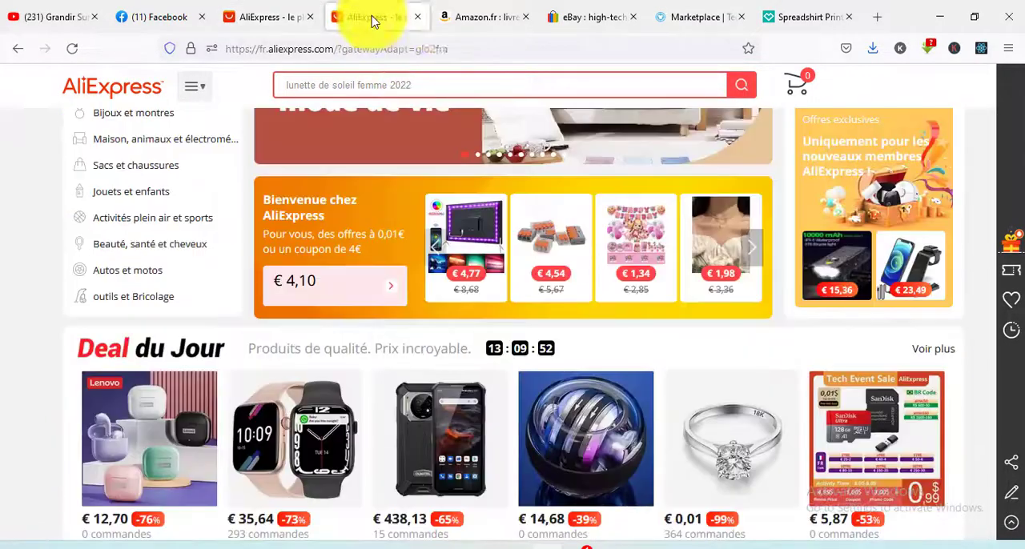
click(481, 17)
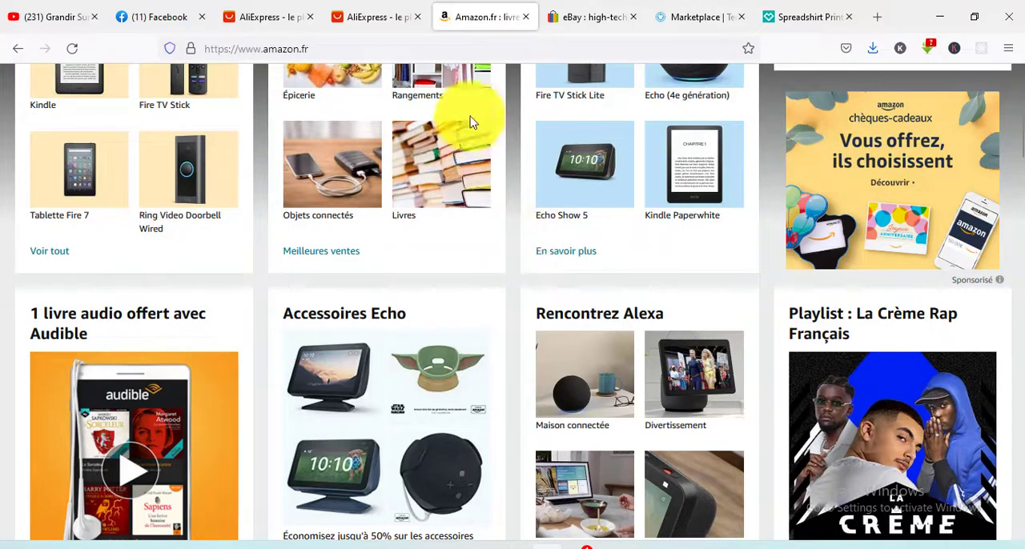
click(580, 14)
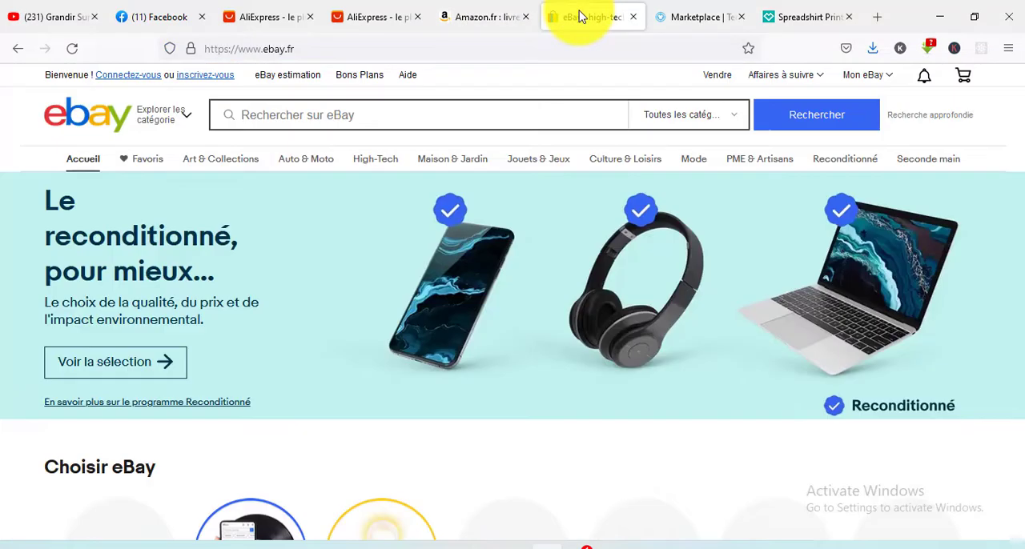
click(703, 20)
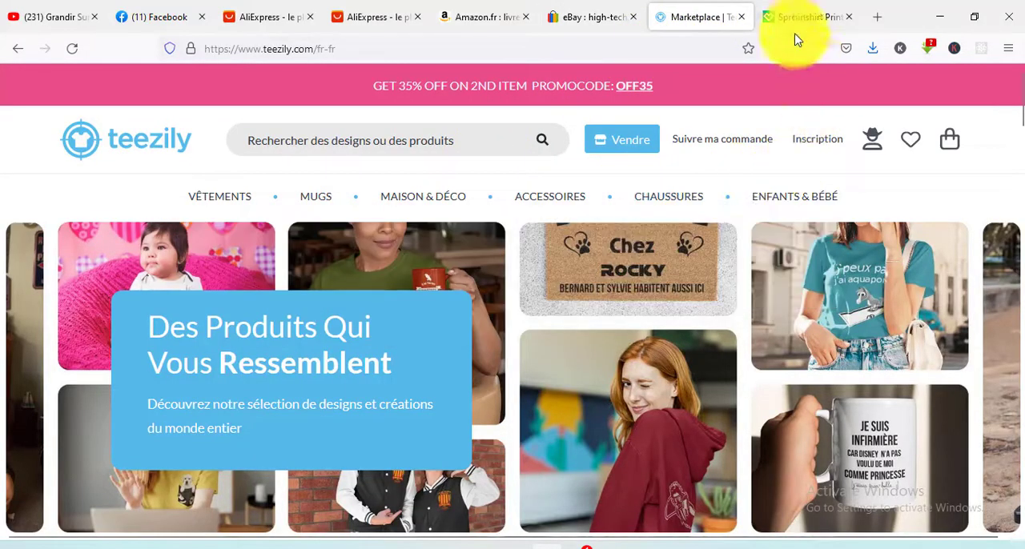
- Switch to the Spreadshirt site and look over its home page sections on selling, custom gifts, stickers and Minions designs
click(800, 18)
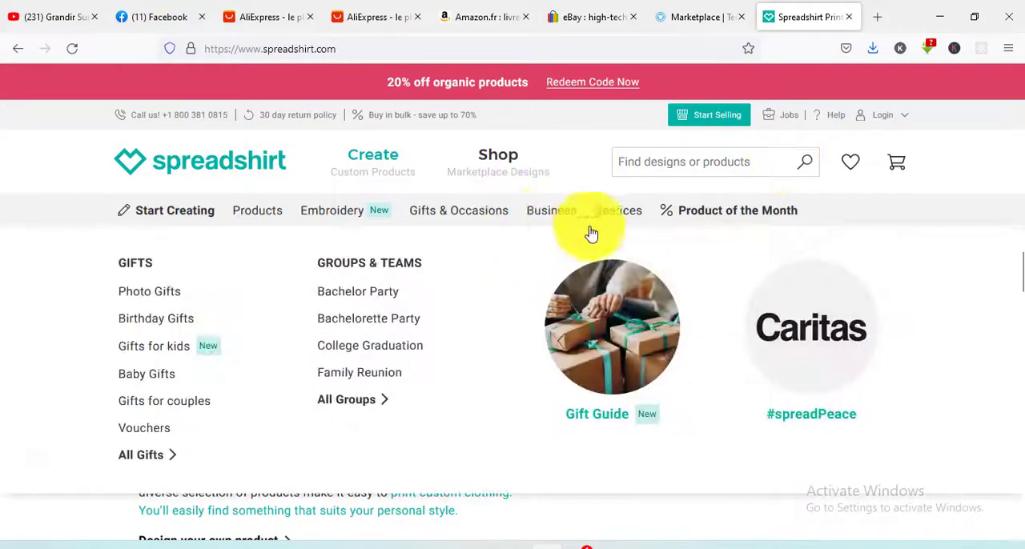
scroll(633, 265, down, 3)
scroll(638, 290, down, 8)
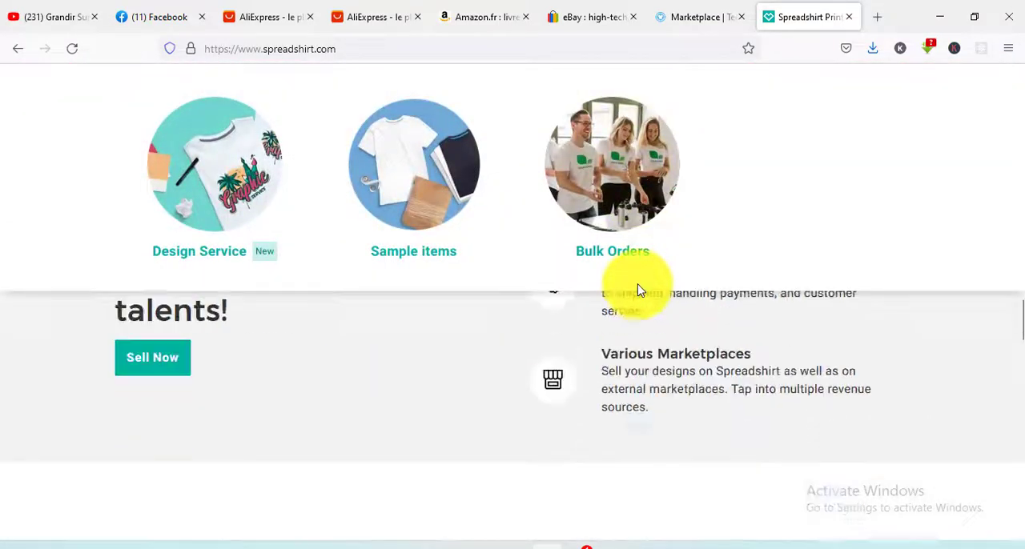
scroll(776, 210, up, 7)
scroll(785, 176, up, 3)
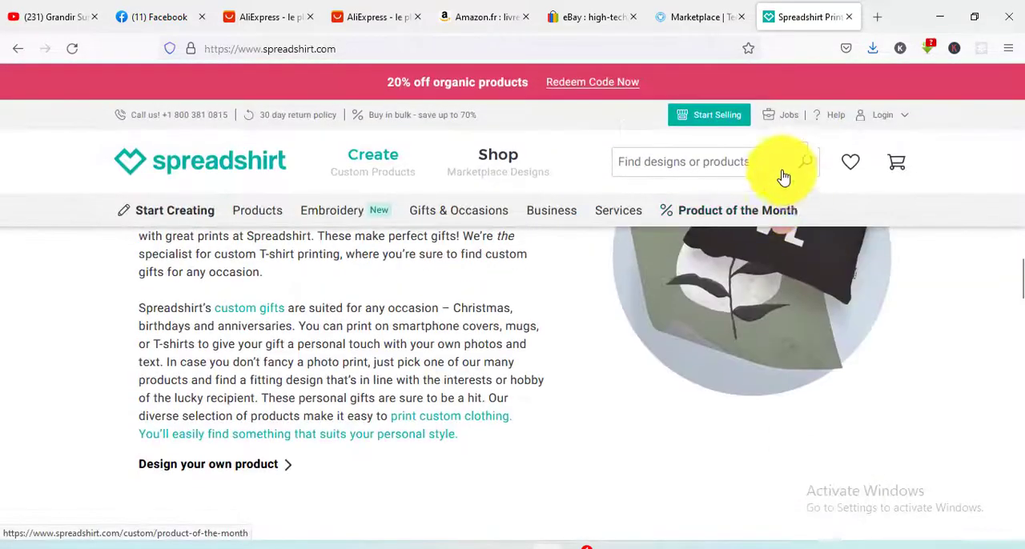
scroll(528, 201, up, 3)
scroll(549, 216, up, 5)
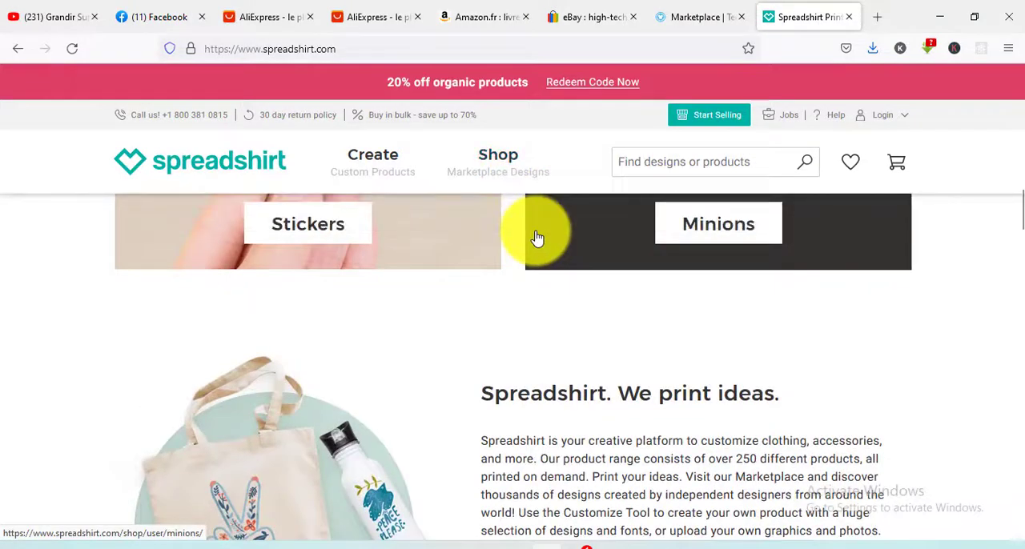
scroll(545, 209, up, 3)
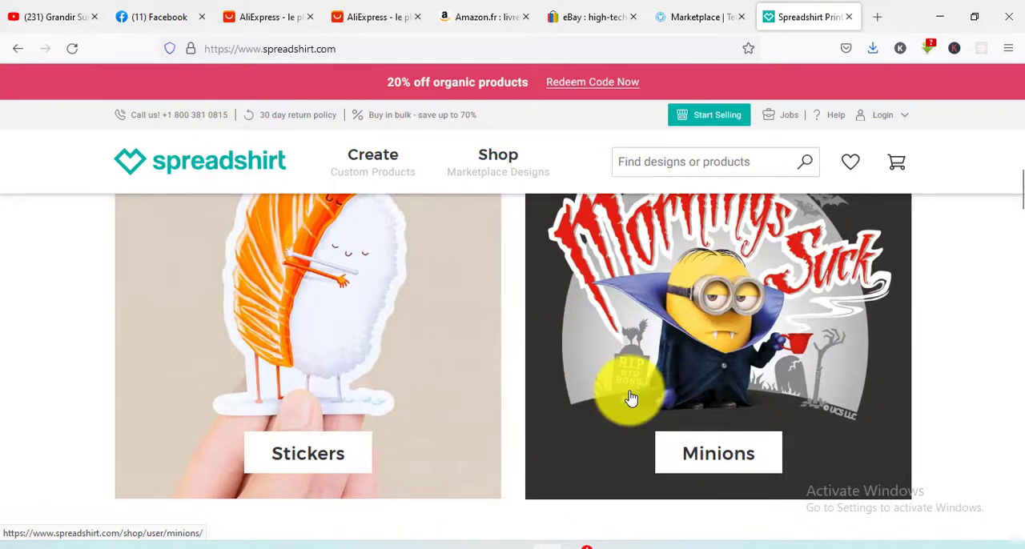
mouse_move(449, 222)
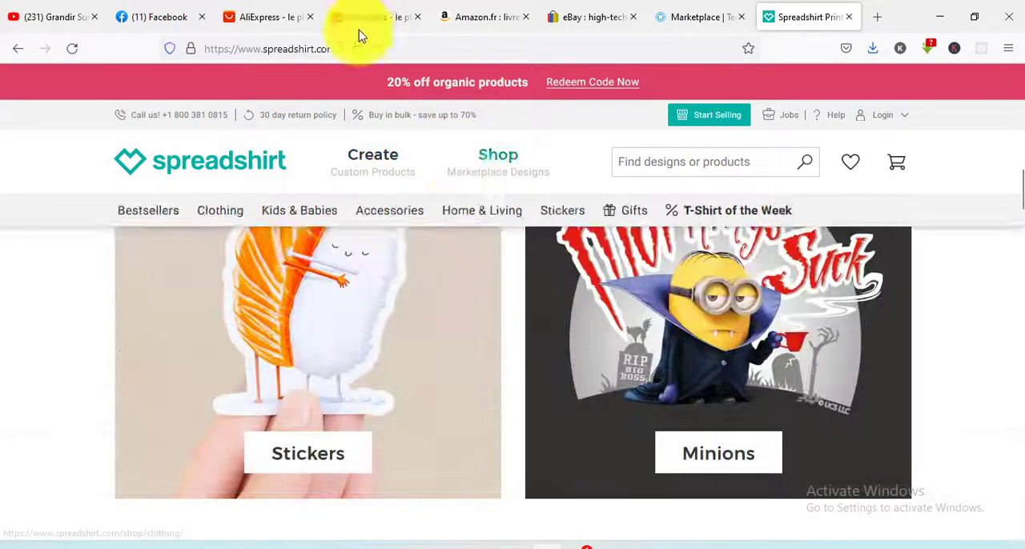
- Return to Facebook and open its Marketplace
click(140, 22)
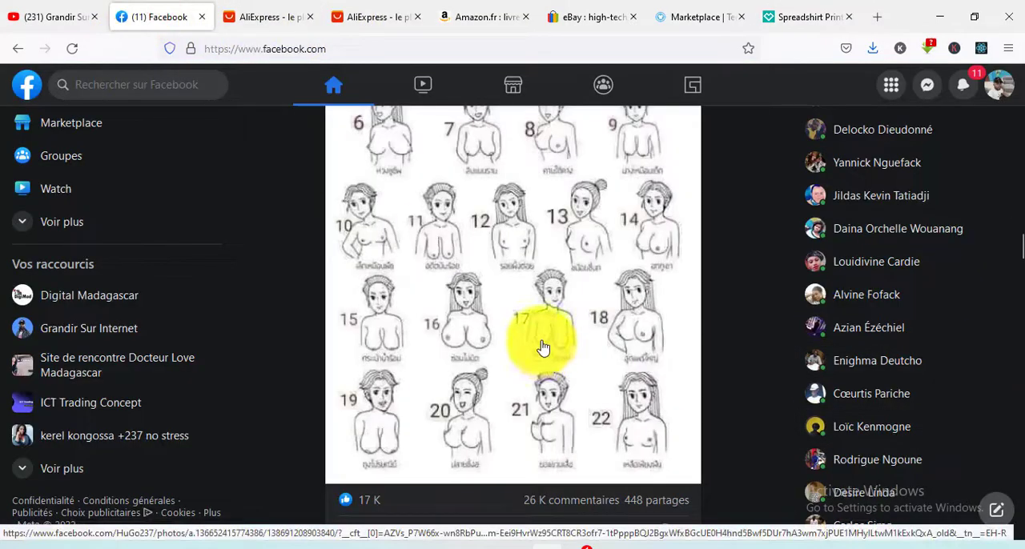
scroll(576, 328, up, 10)
scroll(604, 311, up, 15)
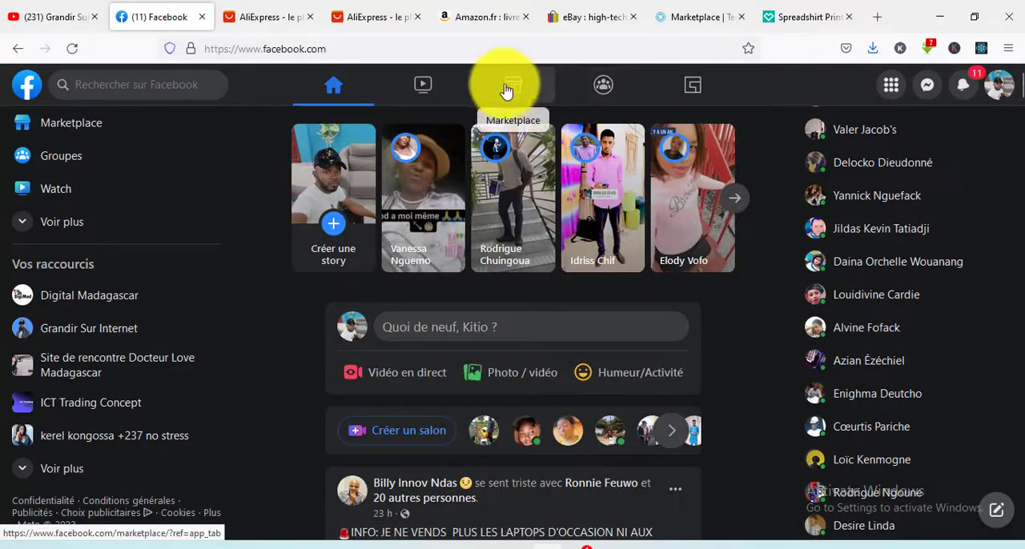
scroll(172, 212, up, 3)
scroll(55, 201, down, 2)
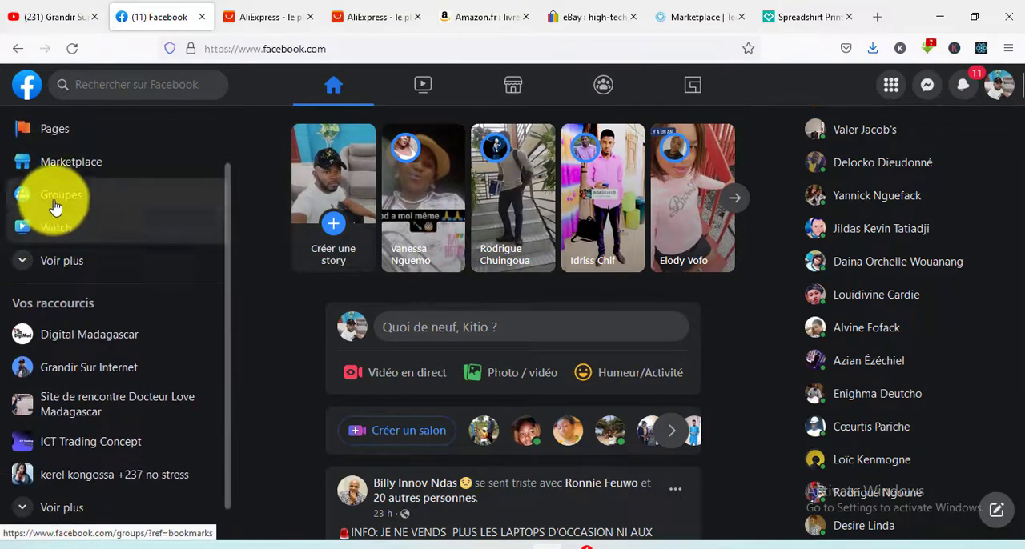
scroll(82, 201, up, 1)
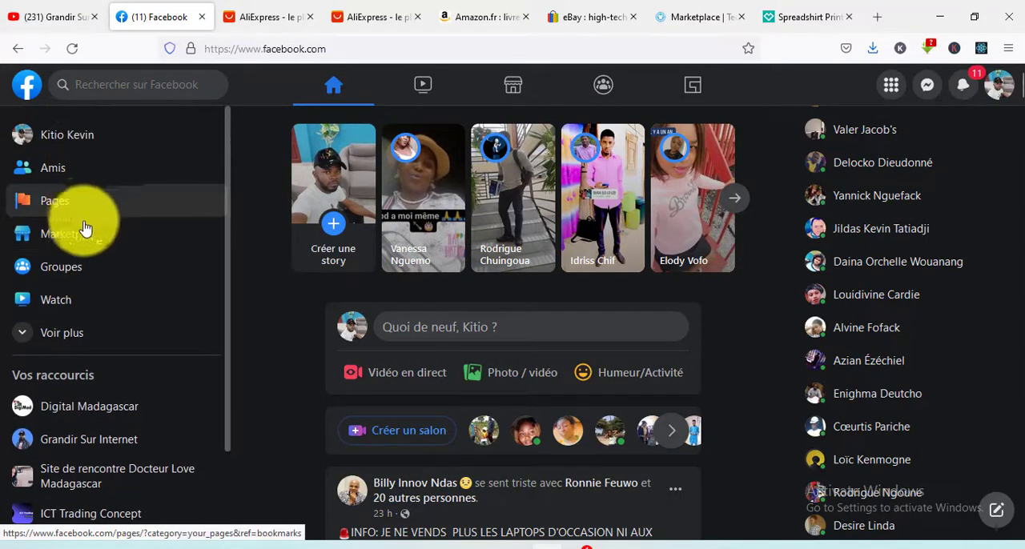
scroll(104, 320, down, 1)
scroll(196, 387, up, 1)
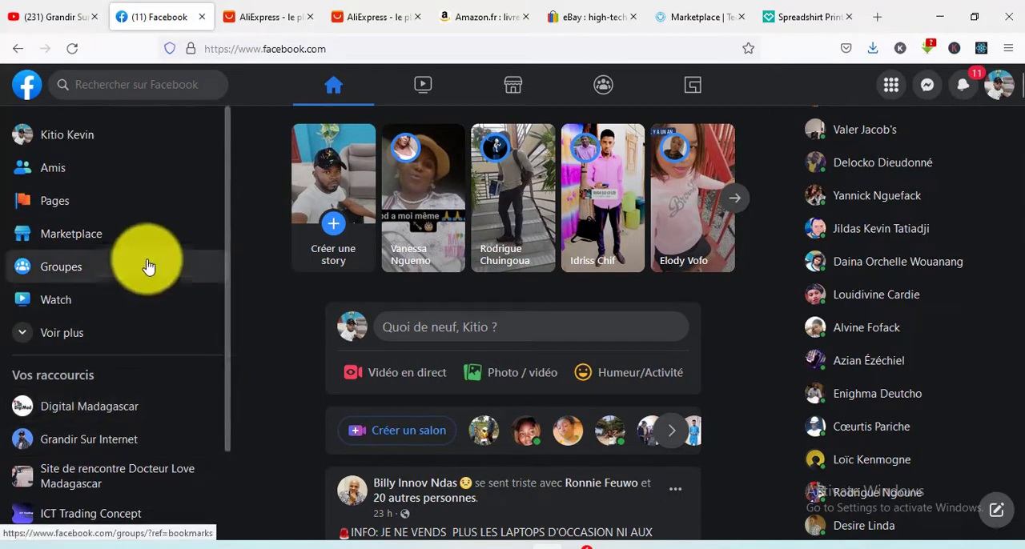
scroll(144, 207, down, 1)
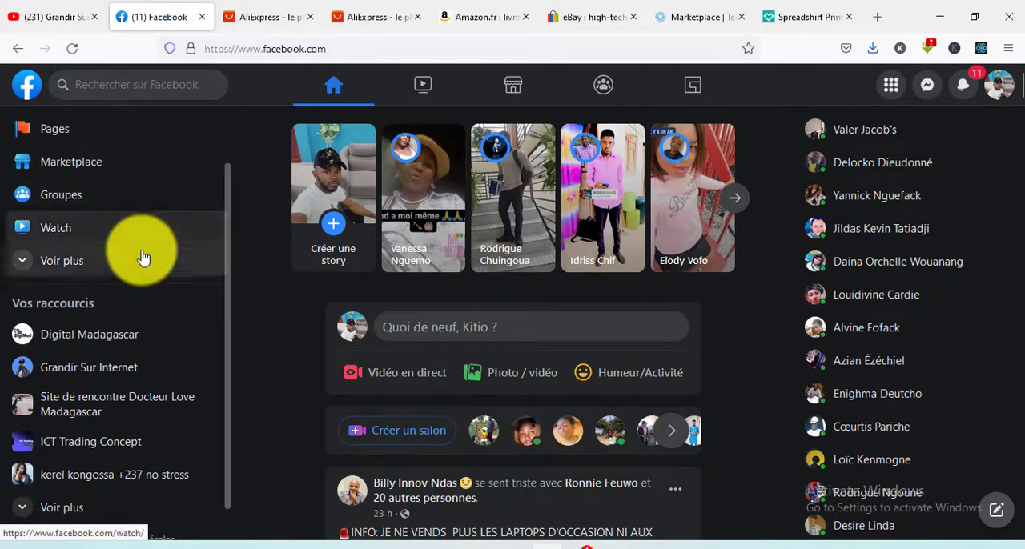
click(93, 167)
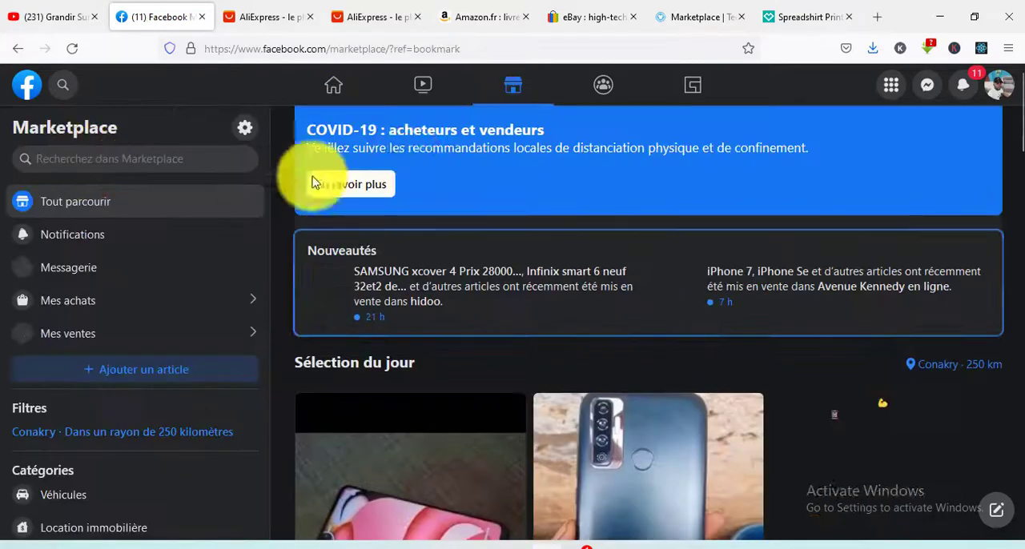
- Browse the Marketplace listings, from the day's selection to the Téléphones mobiles section
scroll(732, 245, down, 3)
scroll(737, 245, down, 10)
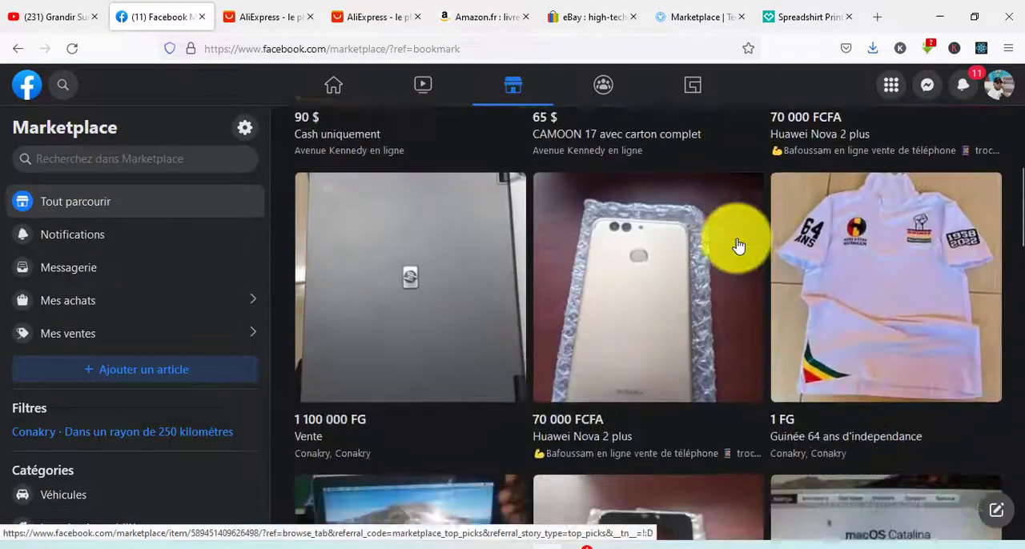
scroll(737, 245, down, 12)
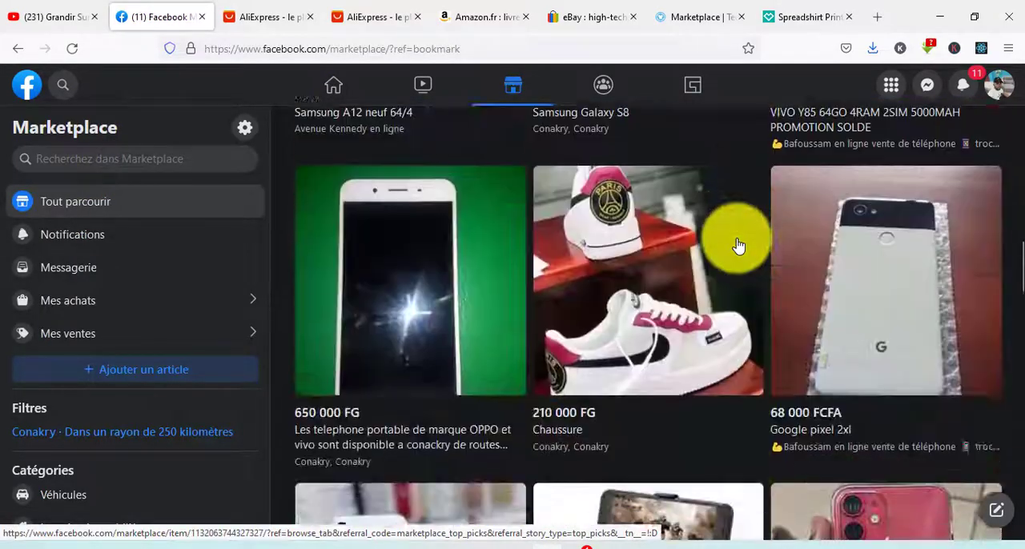
scroll(742, 320, up, 5)
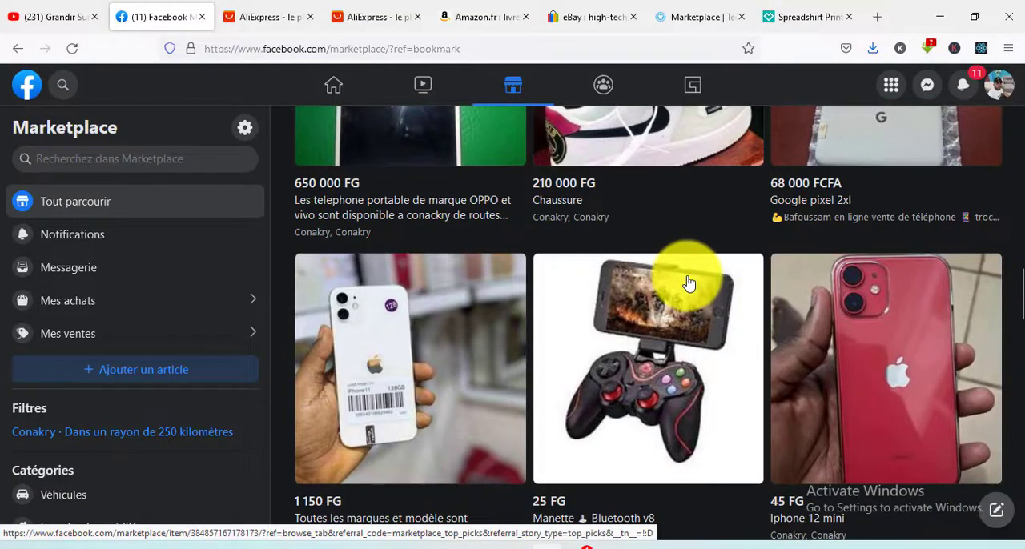
scroll(688, 282, down, 9)
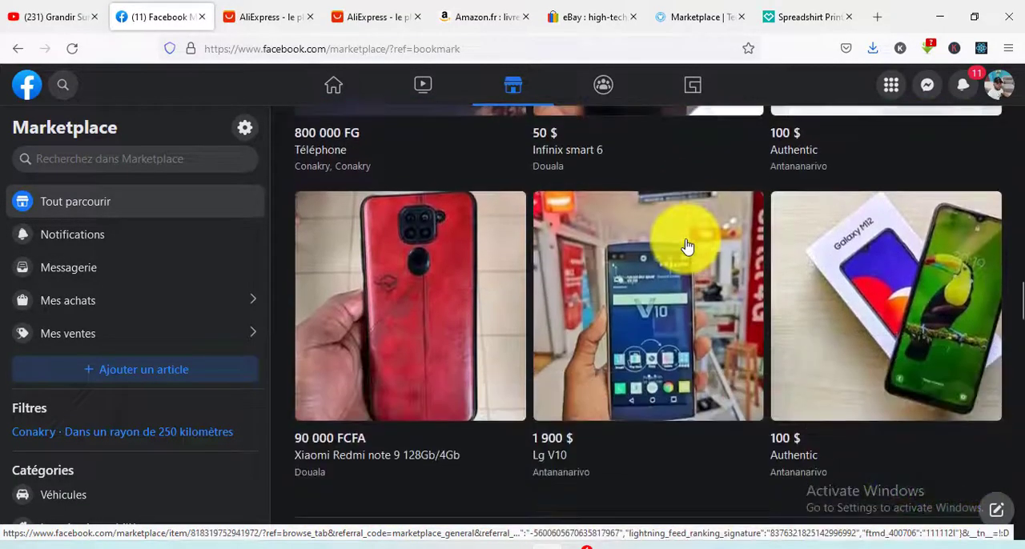
scroll(688, 293, up, 4)
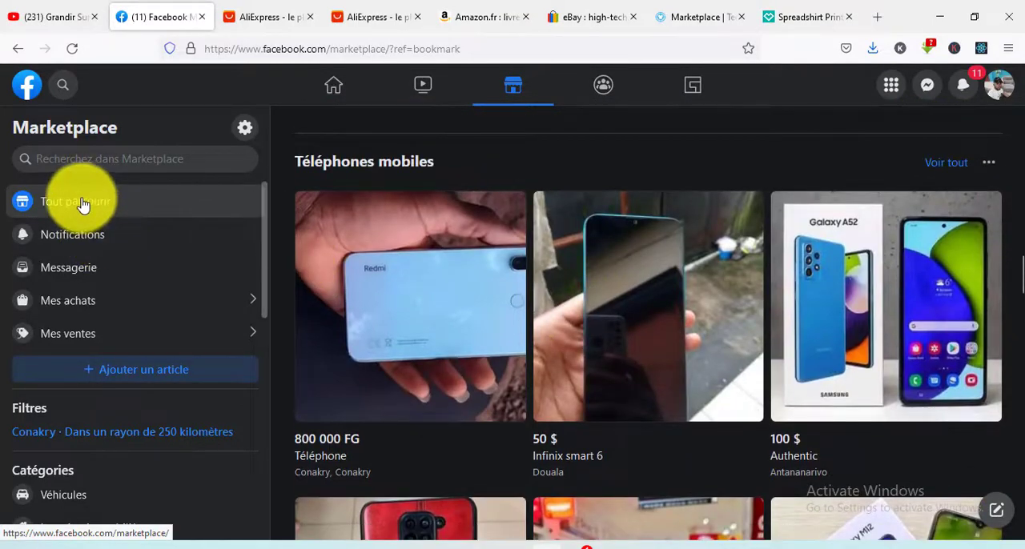
- Start a new Marketplace listing of type "Article à vendre" and look over its photo, category, condition and description fields
click(177, 371)
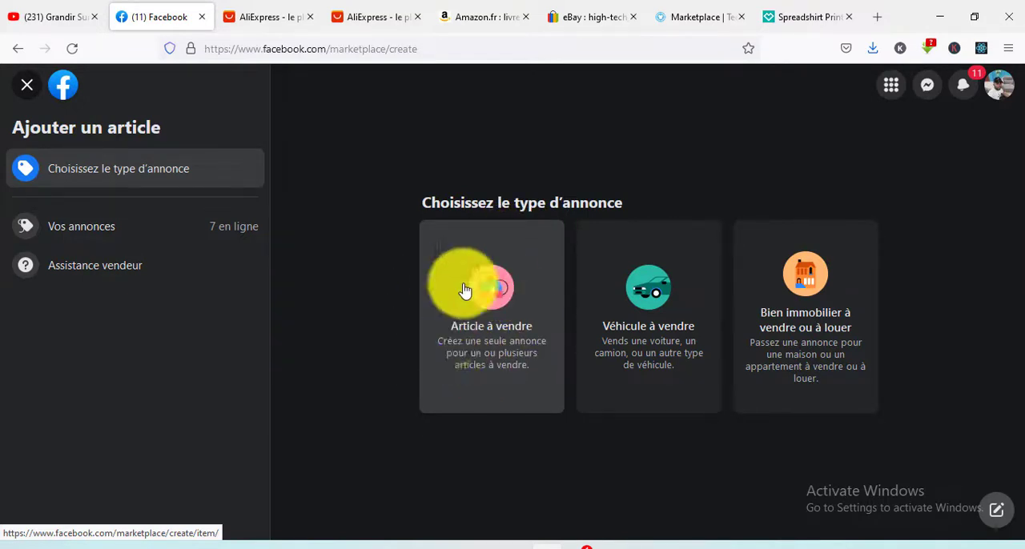
click(503, 282)
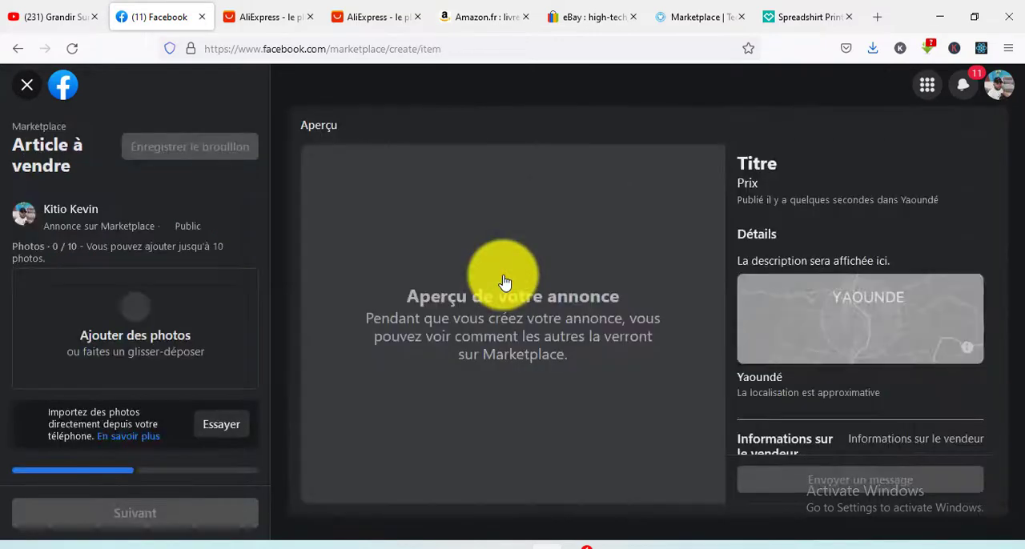
click(346, 236)
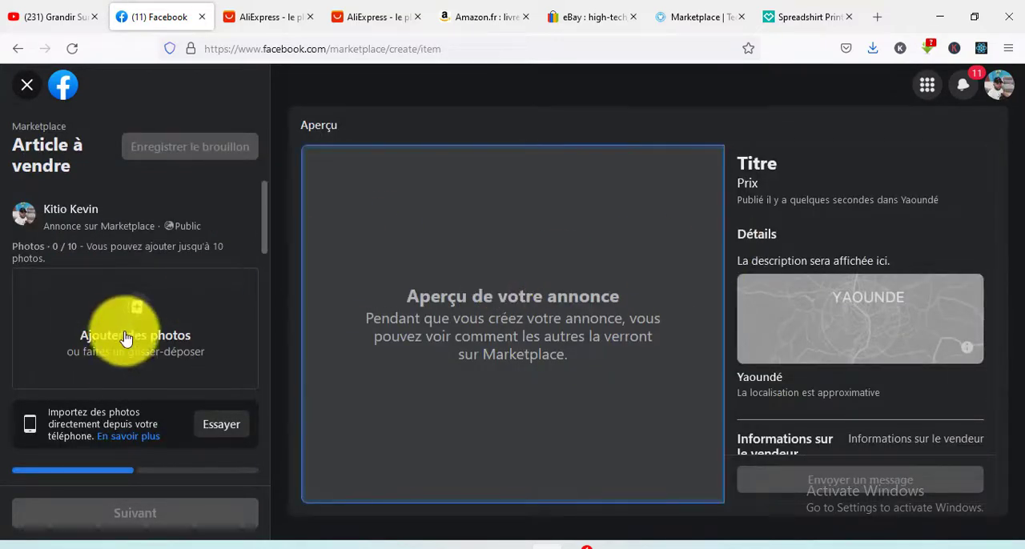
scroll(142, 300, down, 5)
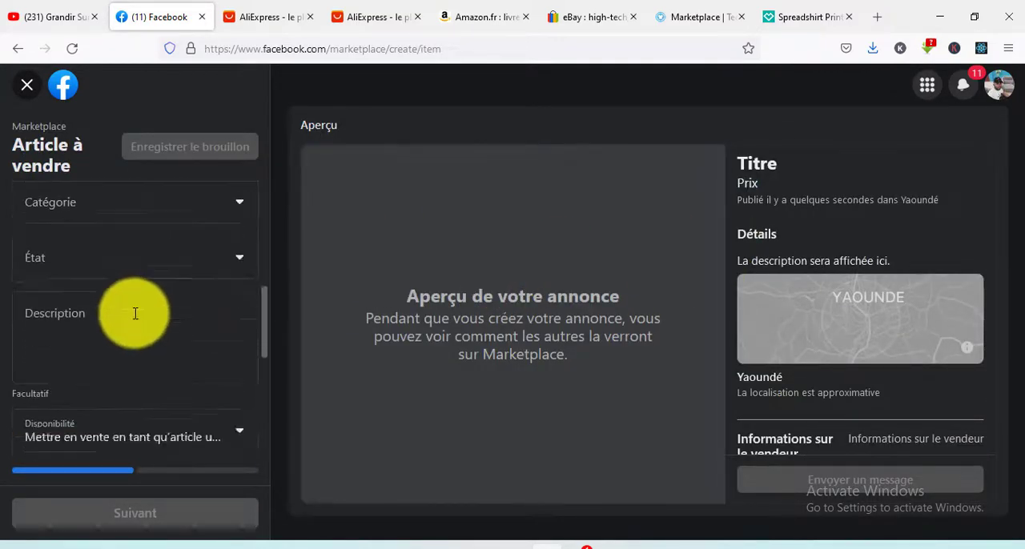
scroll(136, 318, up, 5)
click(170, 248)
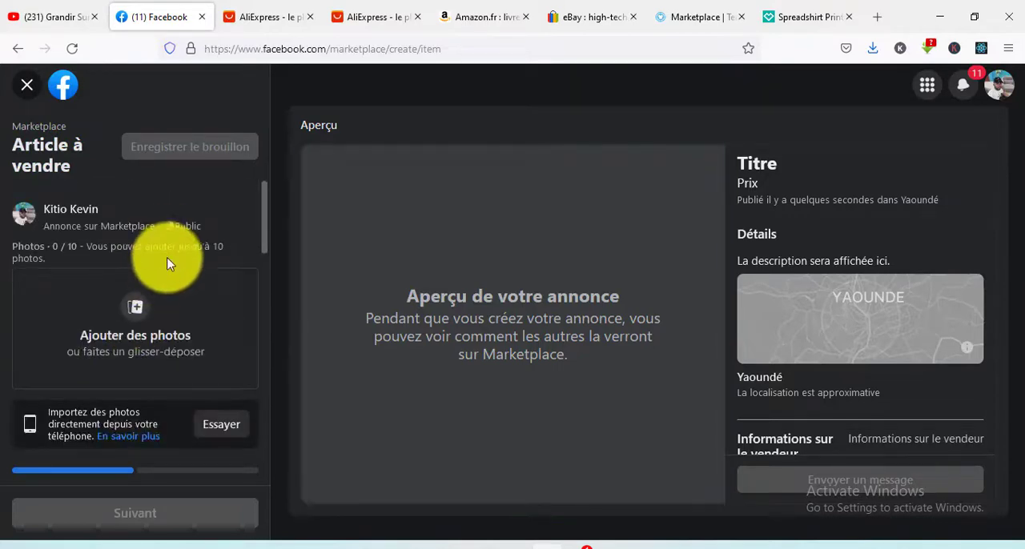
- Switch to the second AliExpress page and open the product page of the recommended "Écouteurs Bluetooth sans fil"
click(358, 17)
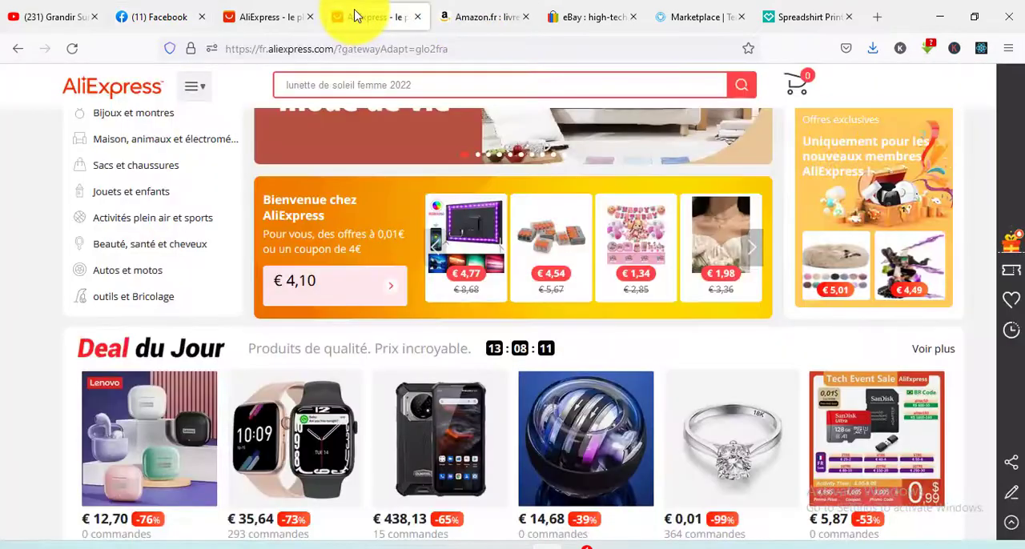
scroll(601, 297, down, 12)
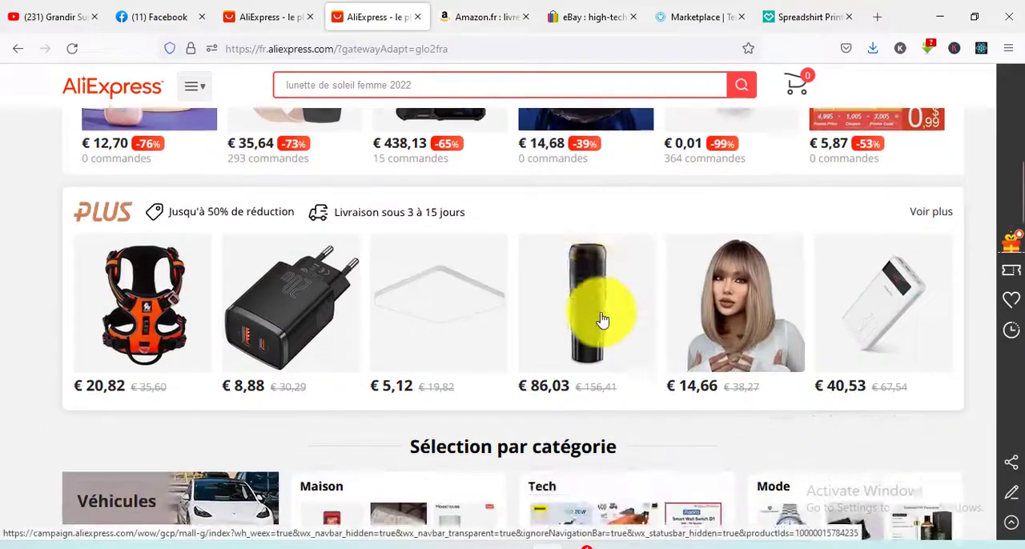
scroll(640, 290, down, 3)
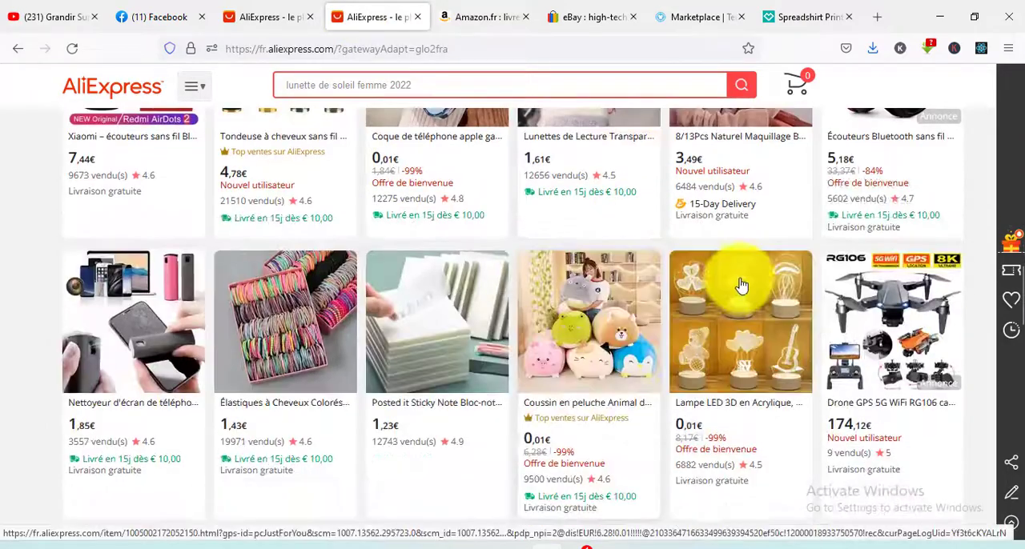
scroll(739, 286, up, 4)
click(915, 382)
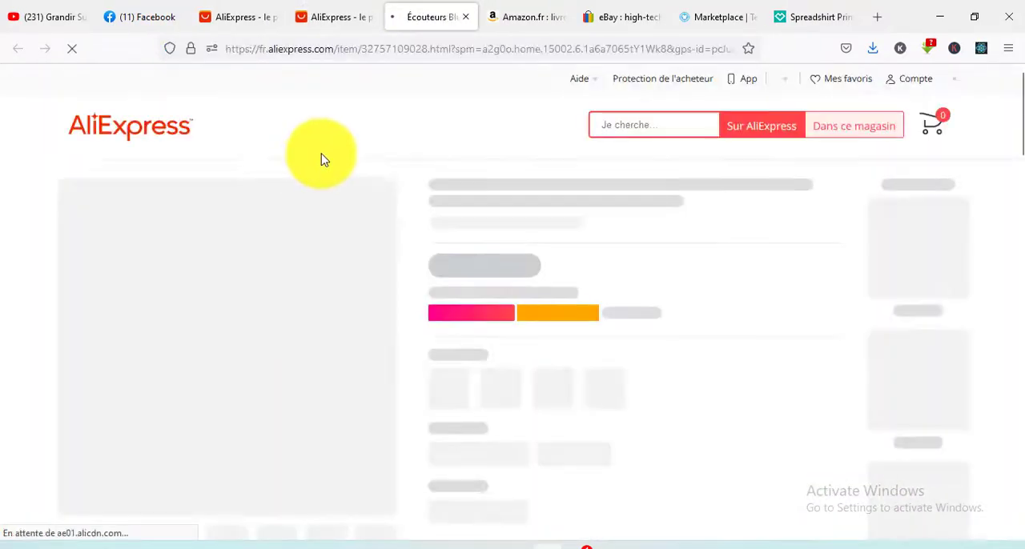
- Look through the headphones' AliExpress product page, including its photos, delivery terms, description and customer reviews
scroll(307, 322, down, 2)
scroll(336, 305, down, 3)
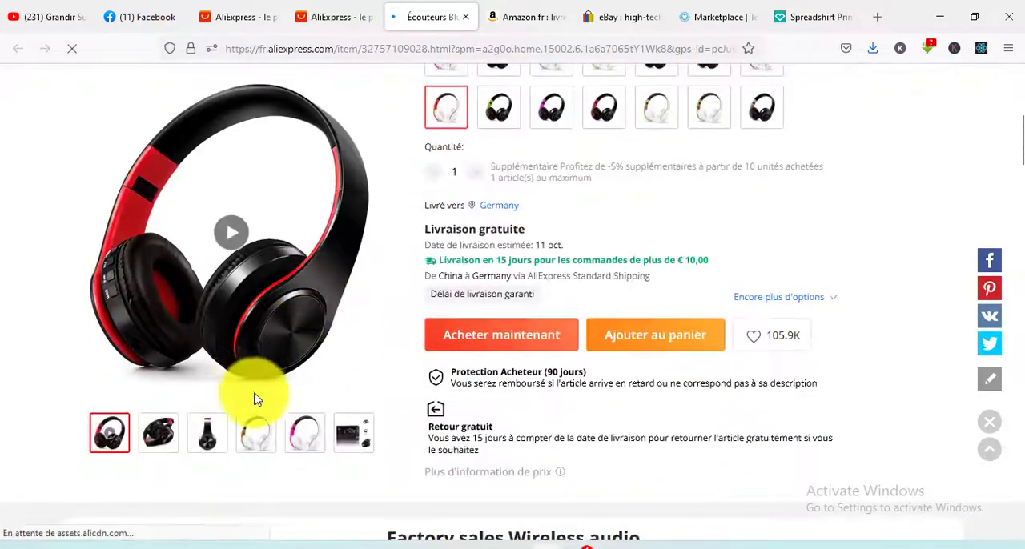
scroll(693, 256, down, 4)
scroll(693, 256, down, 6)
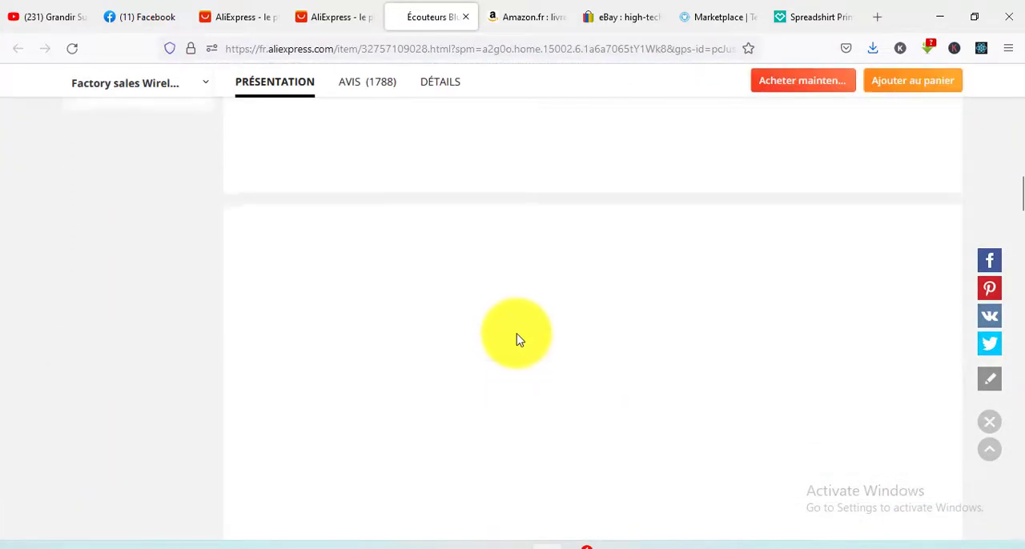
scroll(634, 339, up, 10)
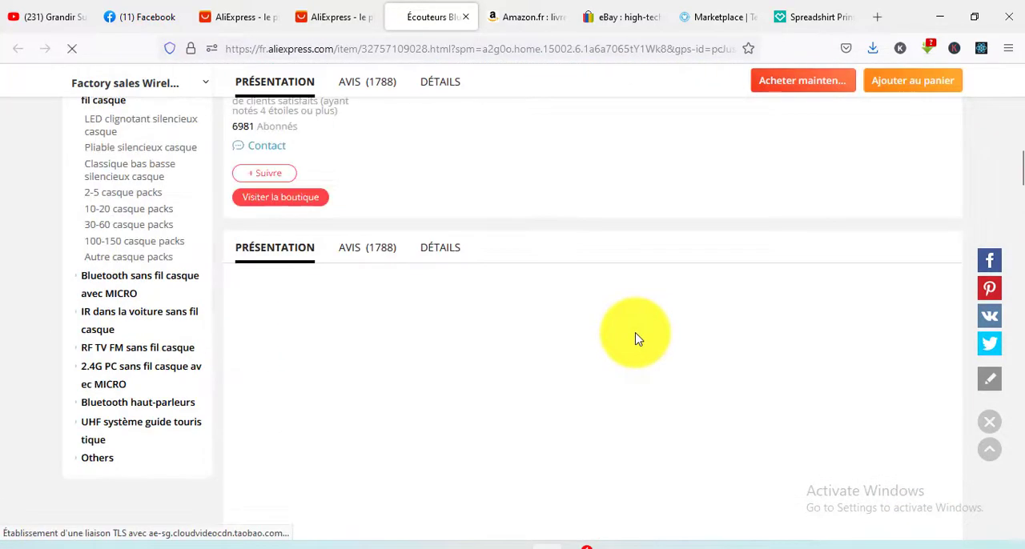
scroll(634, 339, down, 15)
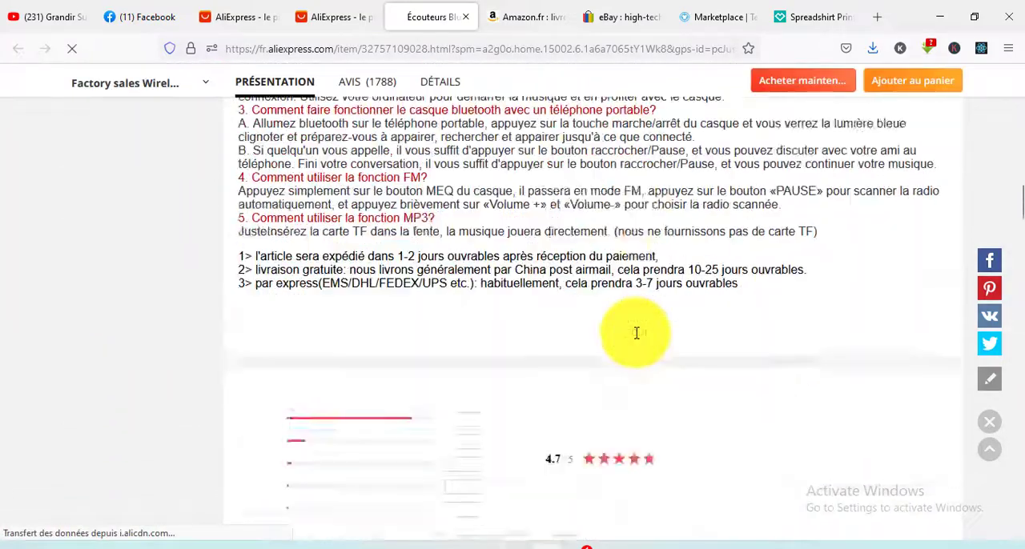
scroll(636, 336, up, 15)
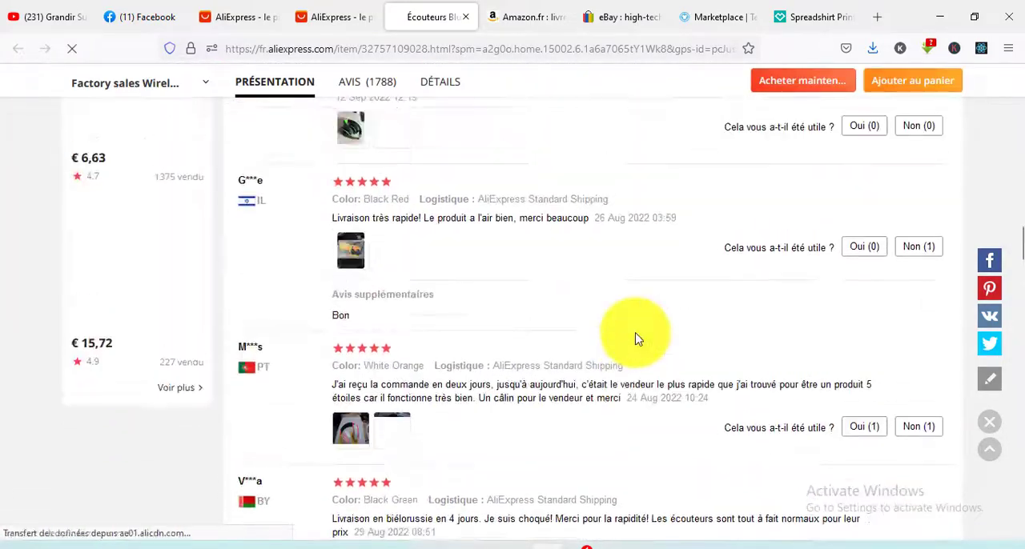
scroll(636, 333, down, 8)
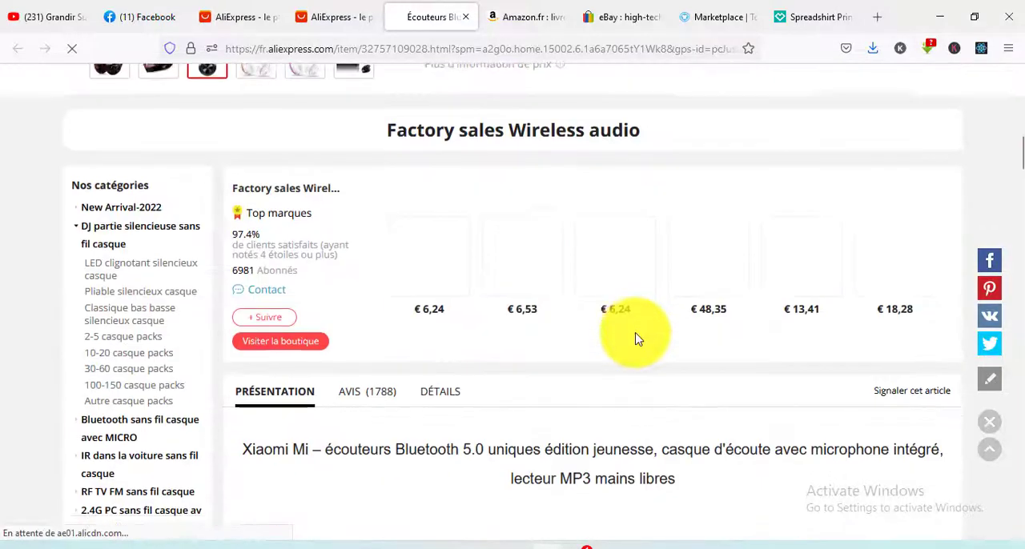
scroll(396, 208, down, 5)
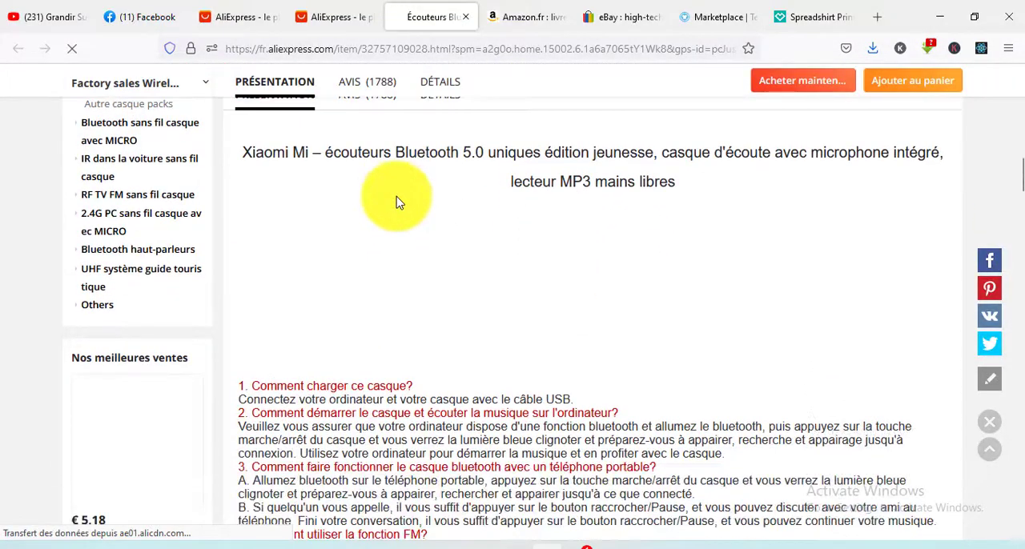
scroll(360, 200, up, 2)
scroll(304, 228, up, 10)
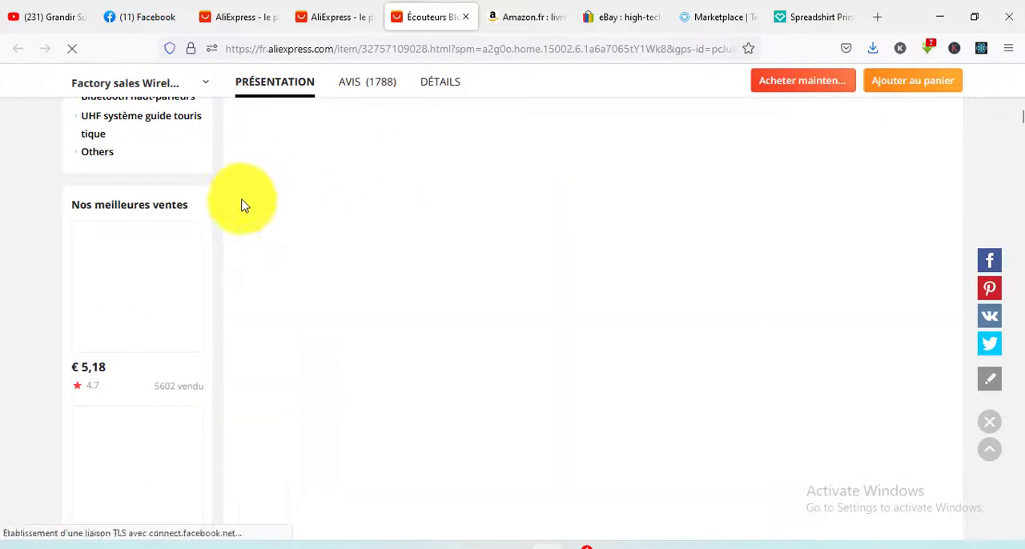
scroll(650, 258, down, 9)
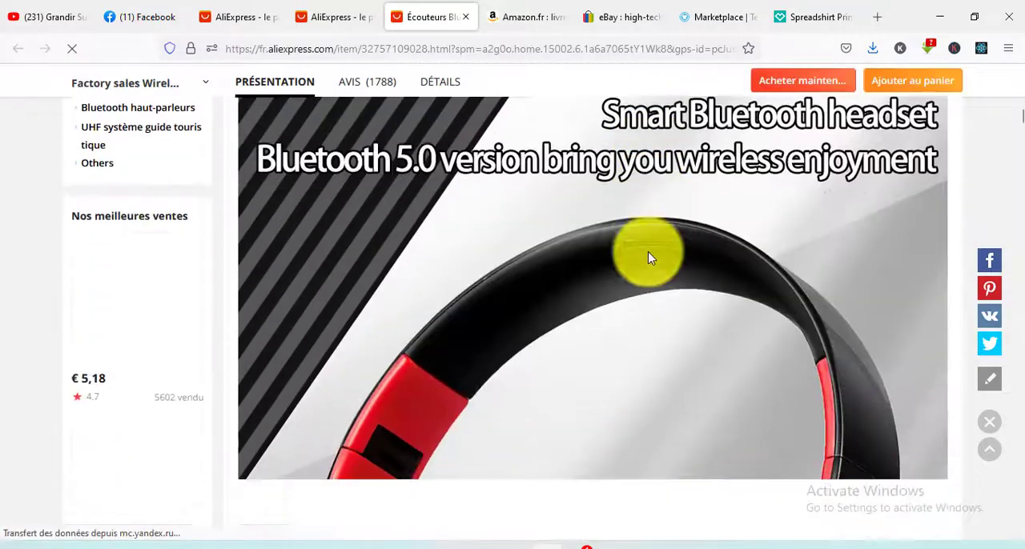
scroll(650, 258, up, 3)
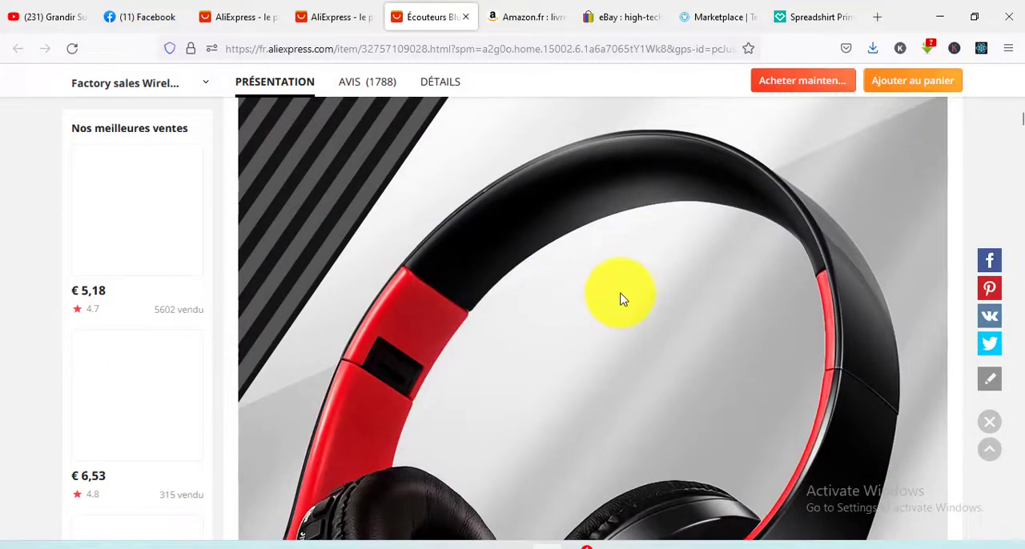
- Open the large headset picture from the product description in a new tab
right_click(581, 288)
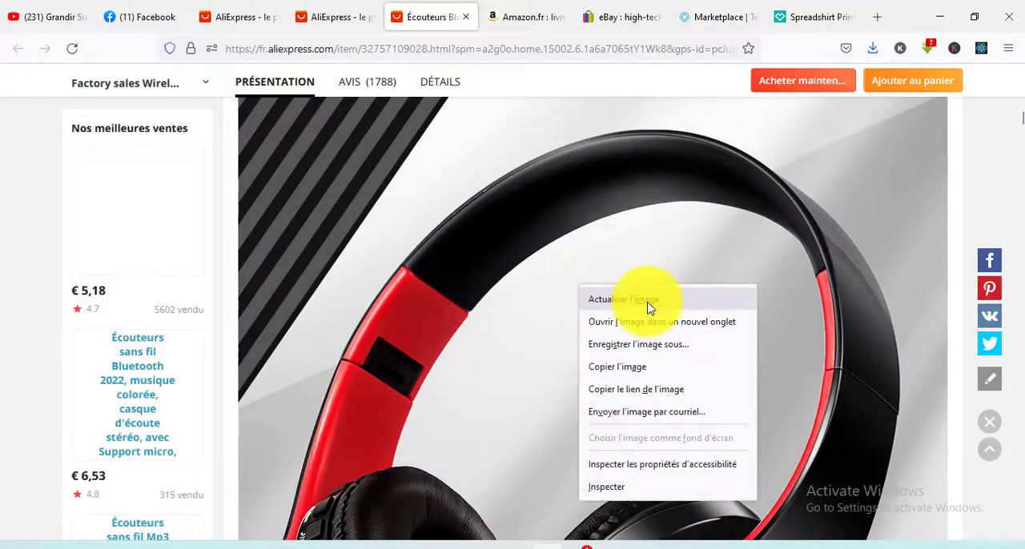
click(626, 322)
click(485, 17)
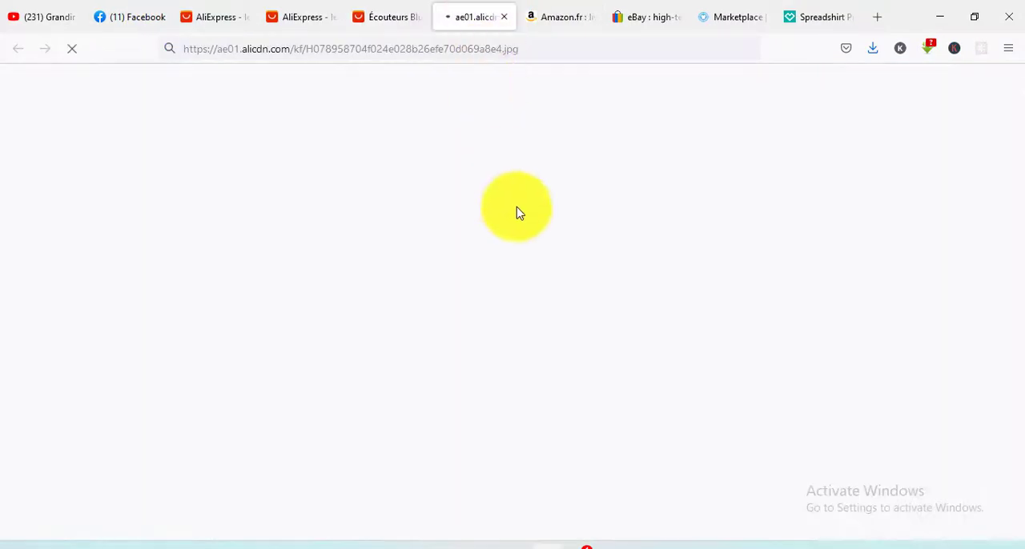
- Return to the headphones' product page and review its description images, price, colour options and delivery details
click(383, 8)
scroll(552, 356, down, 10)
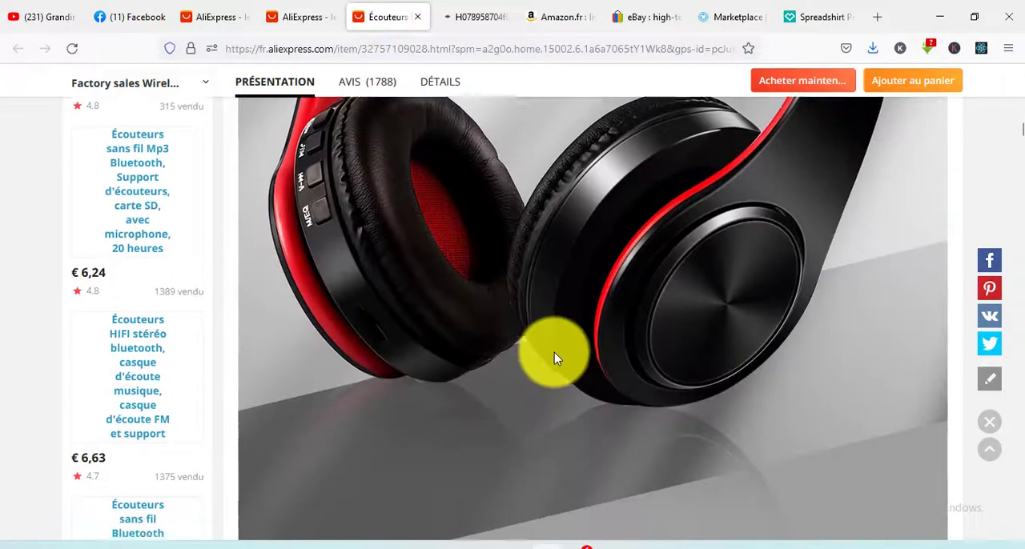
scroll(558, 360, up, 10)
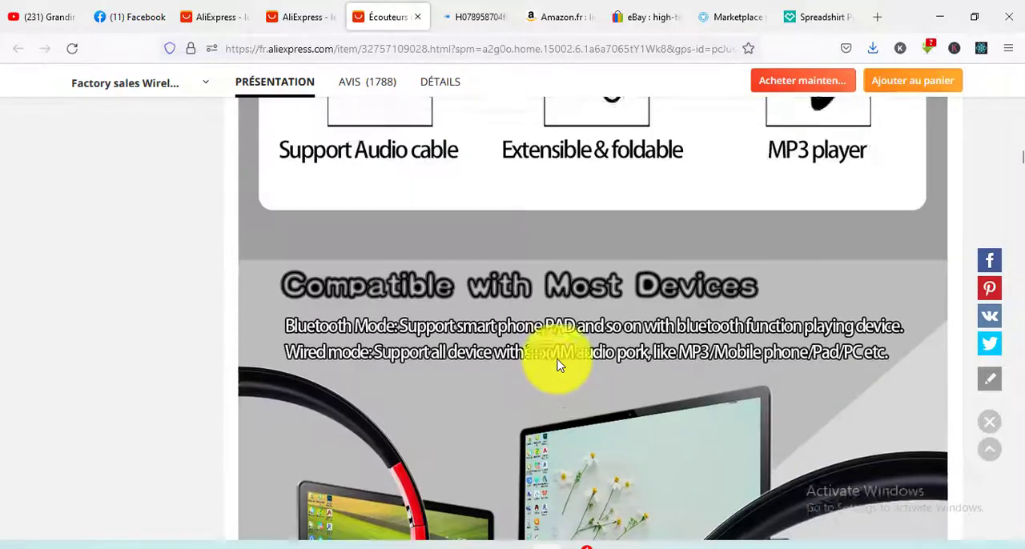
scroll(558, 364, up, 10)
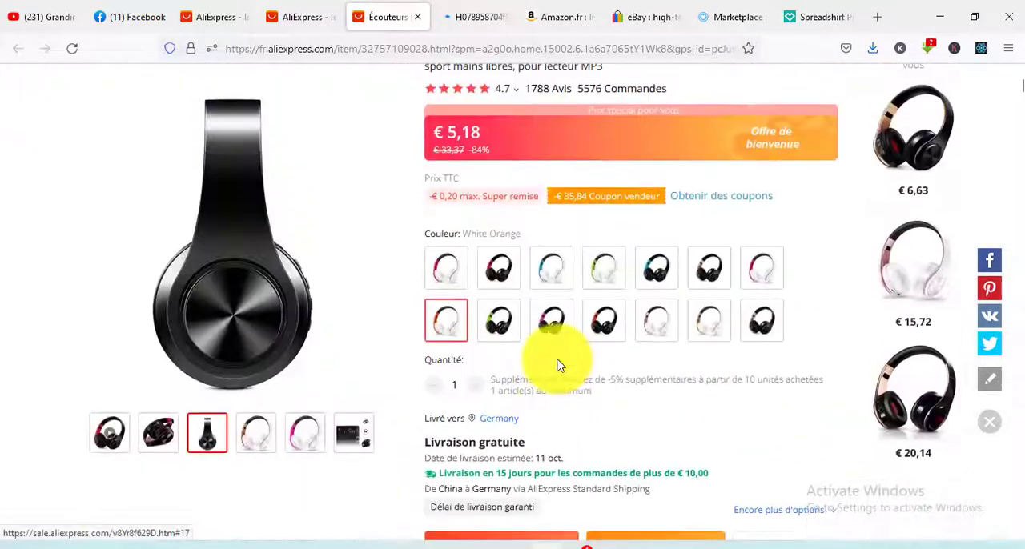
scroll(557, 364, down, 3)
scroll(558, 365, down, 8)
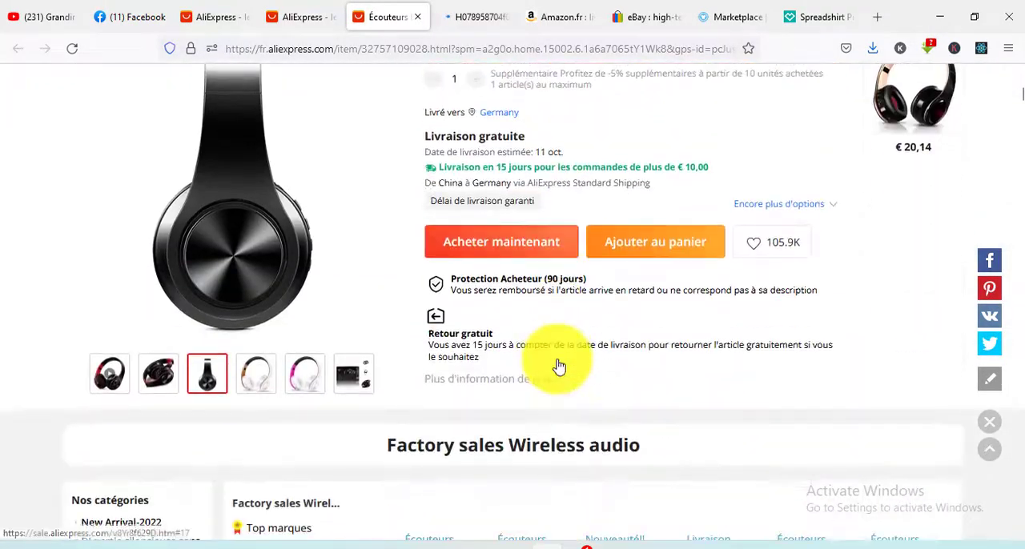
scroll(558, 365, down, 10)
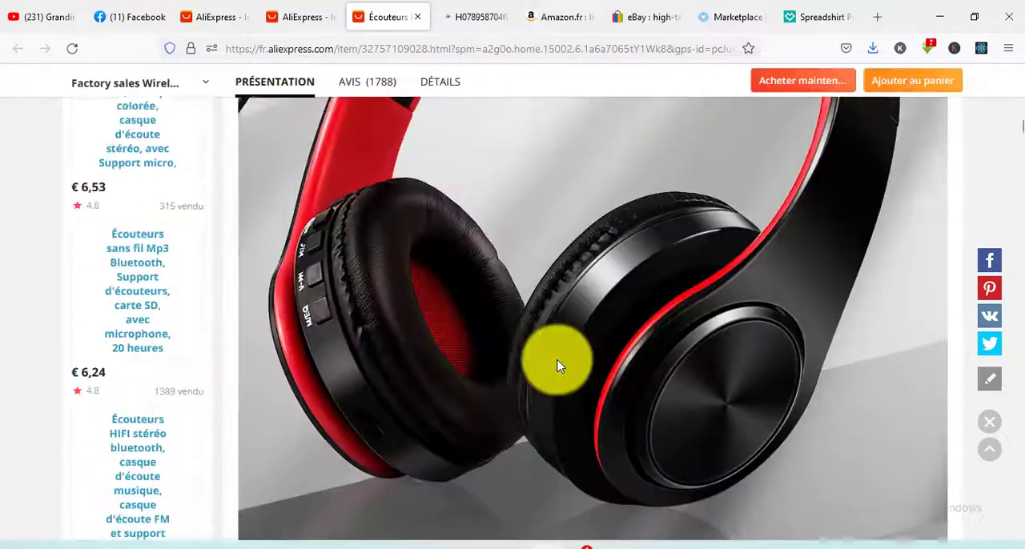
scroll(558, 372, down, 8)
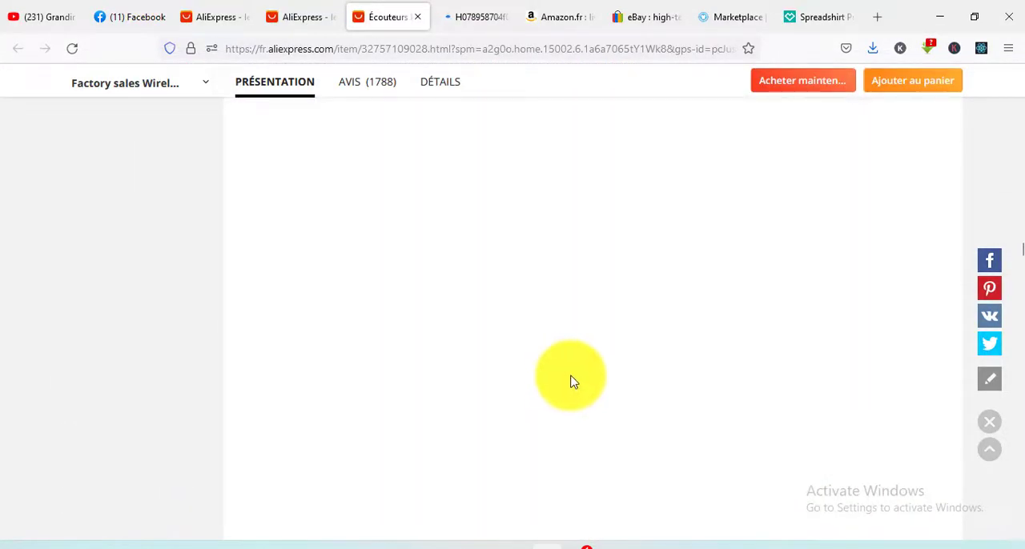
scroll(570, 382, up, 10)
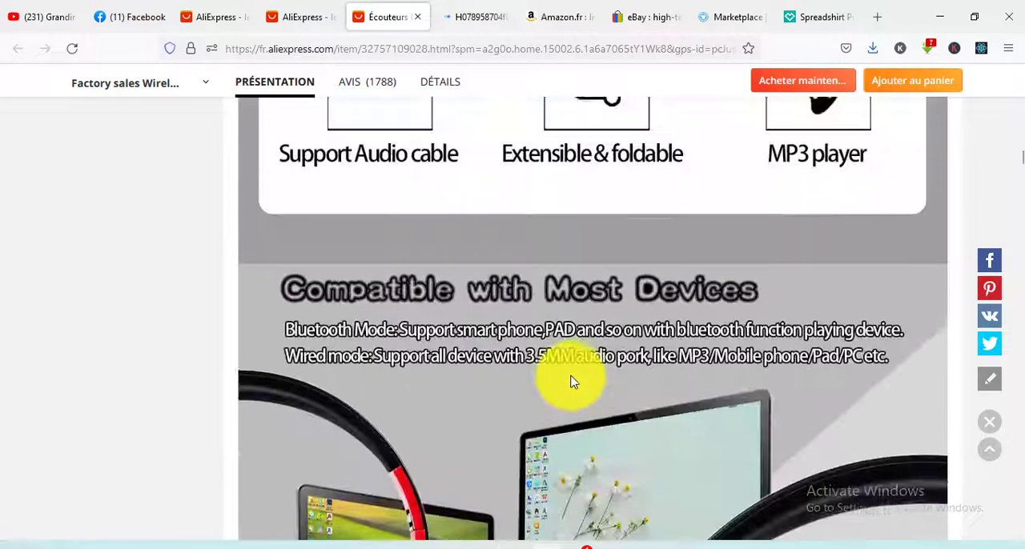
scroll(570, 382, up, 15)
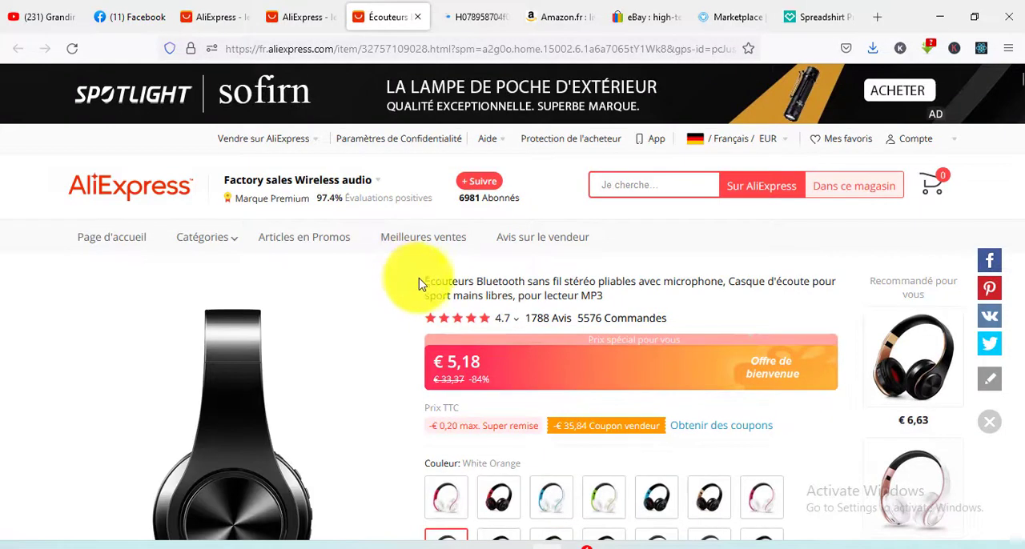
- Copy "Écouteurs Bluetooth sans fil stéréo pliables avec microphone" from the product title into the Facebook listing's title
drag(427, 279, 647, 277)
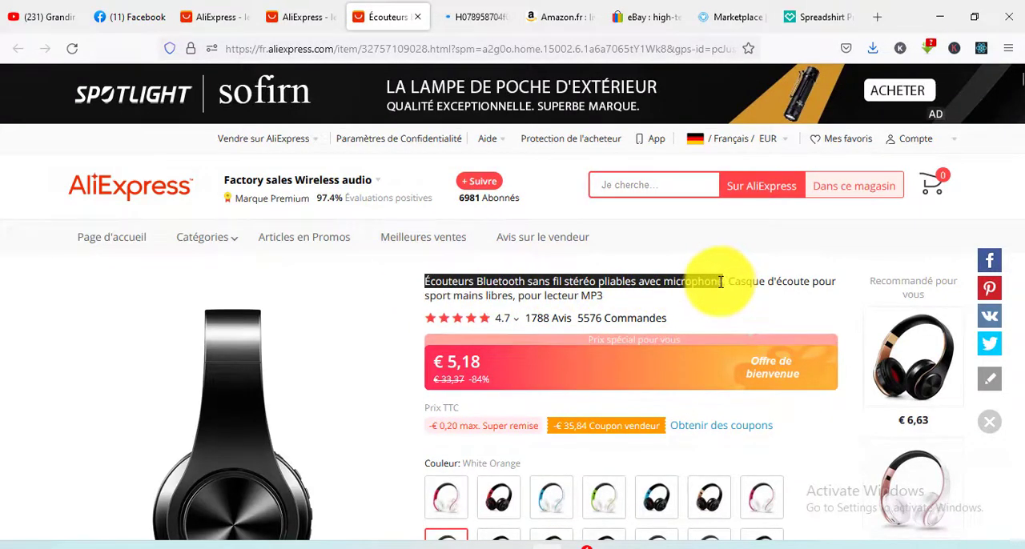
click(124, 12)
scroll(128, 321, down, 3)
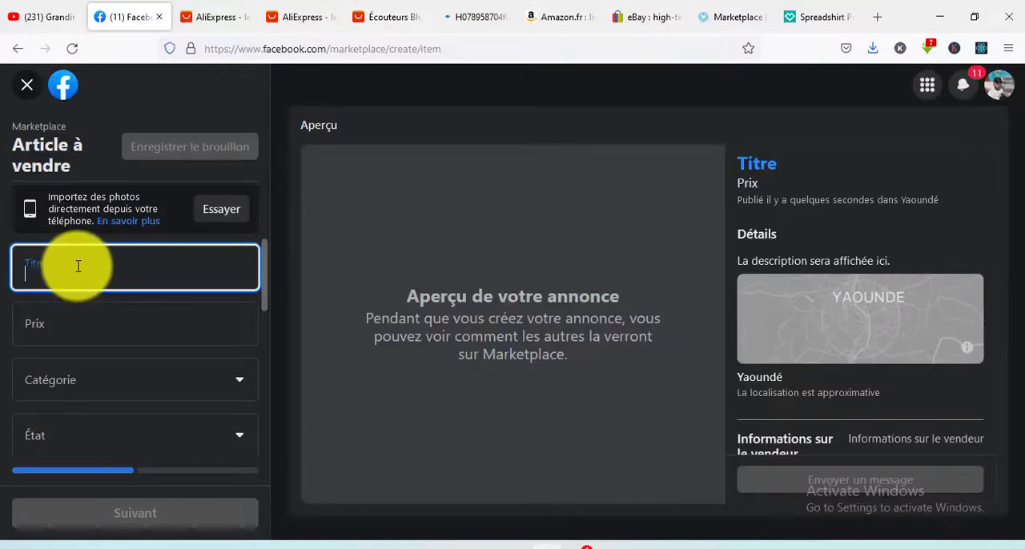
text(Écouteurs Bluetooth sans fil stéréo pliables avec microphone)
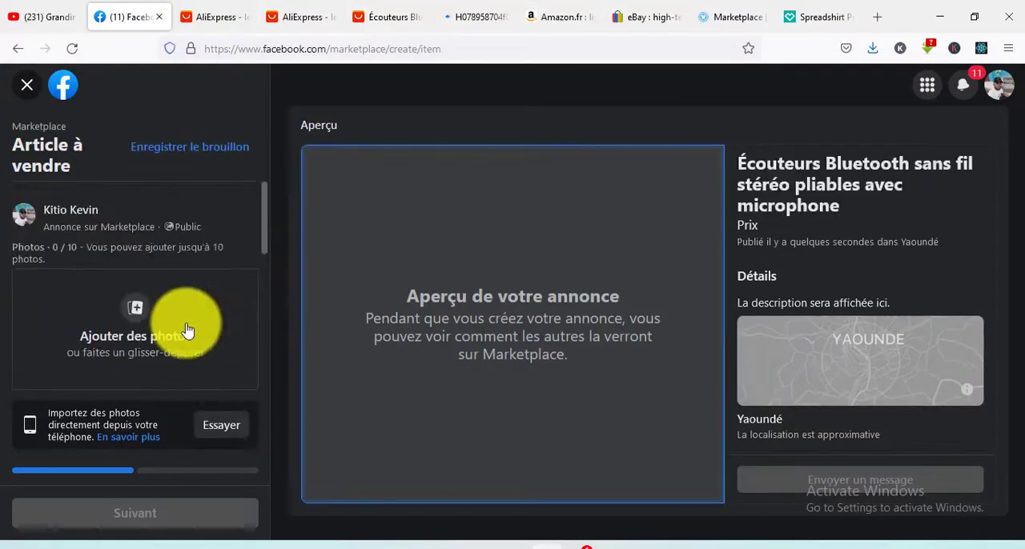
- Check the headset picture opened separately and return to the AliExpress product page
click(471, 6)
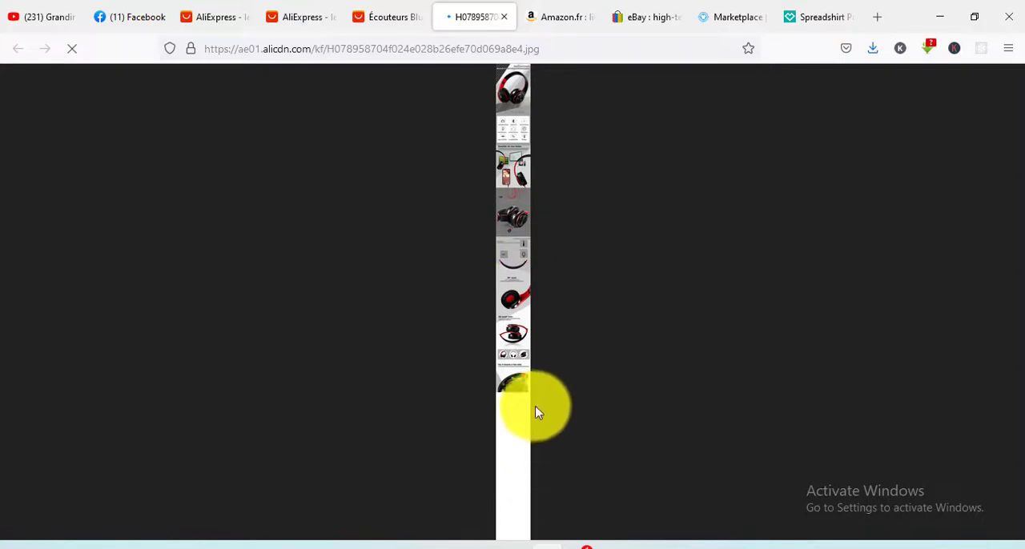
click(388, 16)
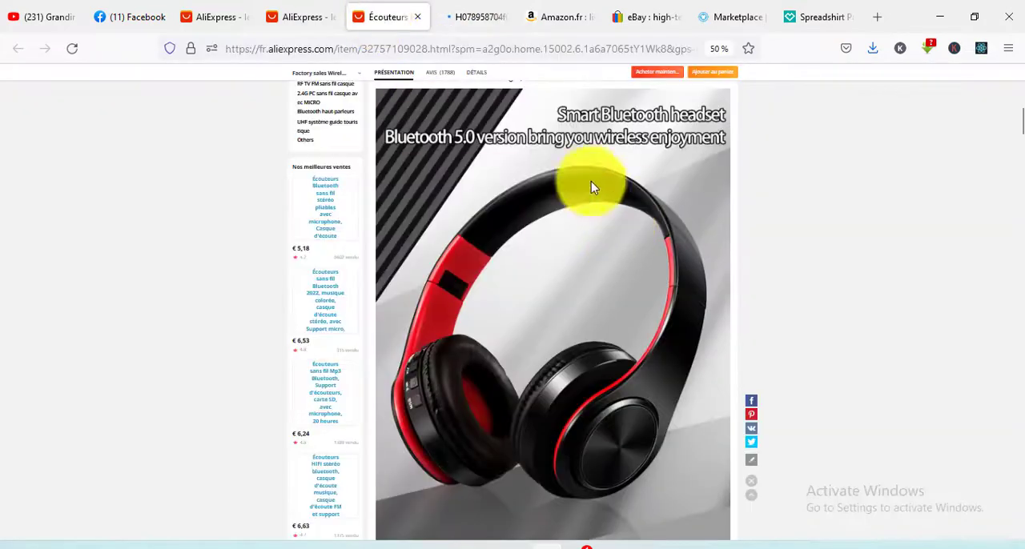
- Open the Snipping Tool and capture a rectangular snip of the headset picture, leaving out most of its heading
key(super)
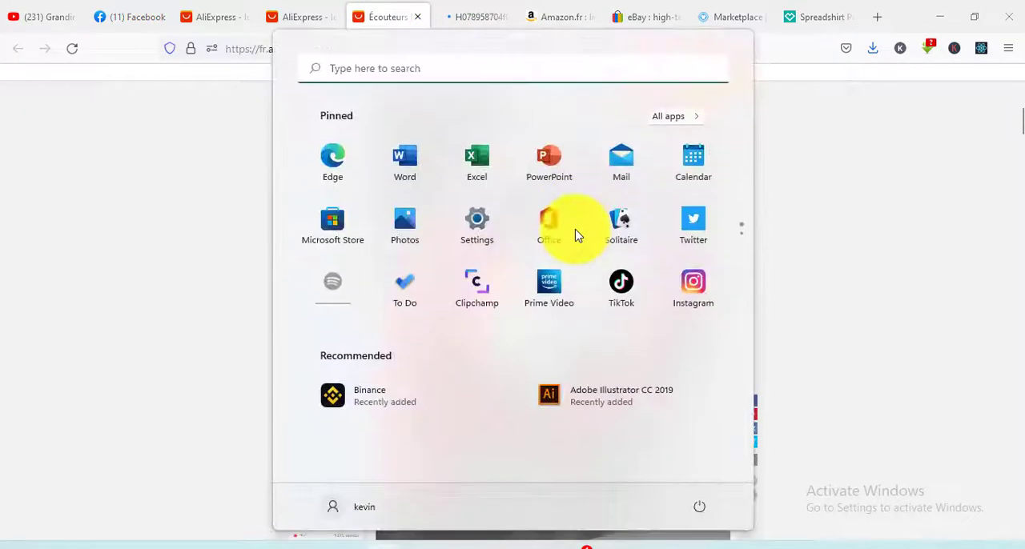
text(calculator)
key(ctrl+a)
text(cap)
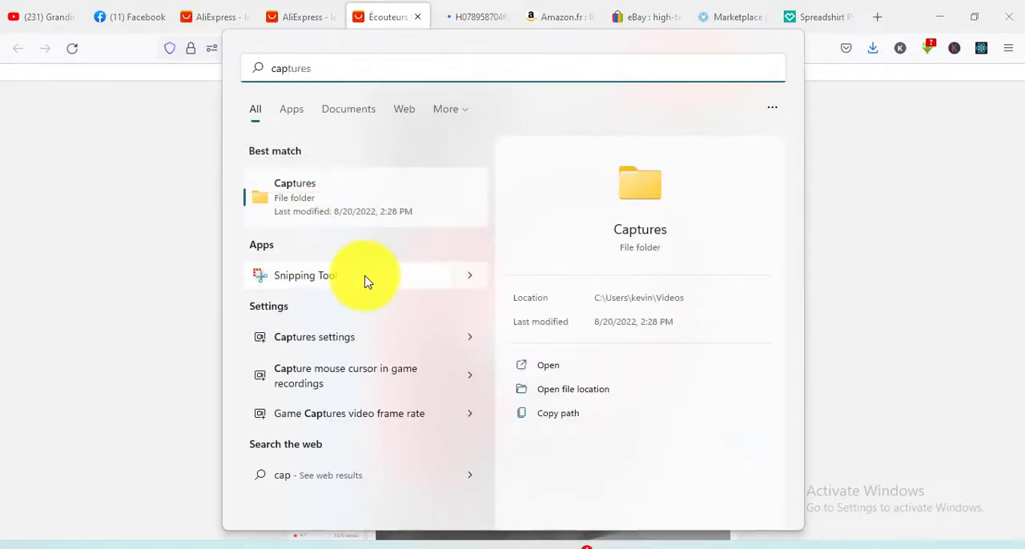
click(394, 282)
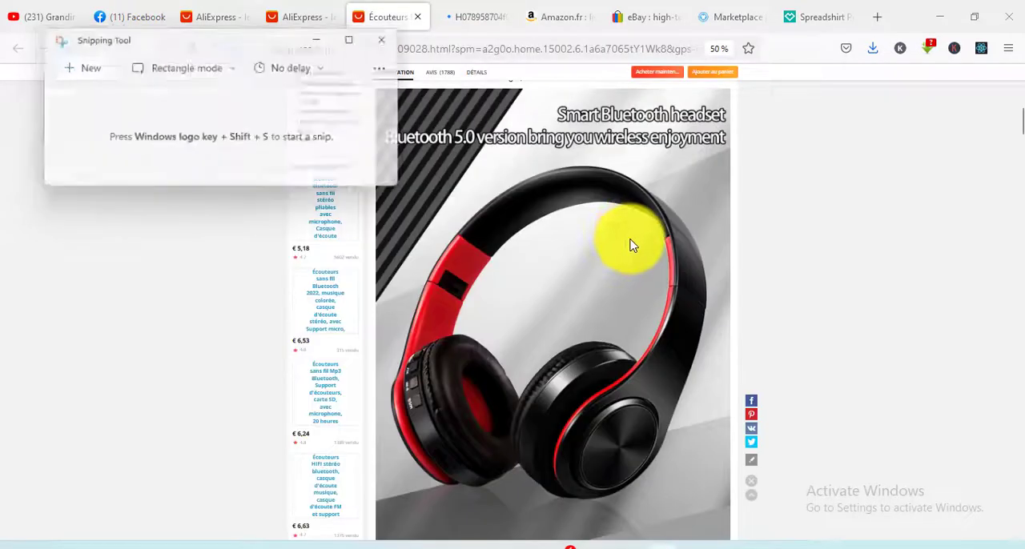
click(77, 72)
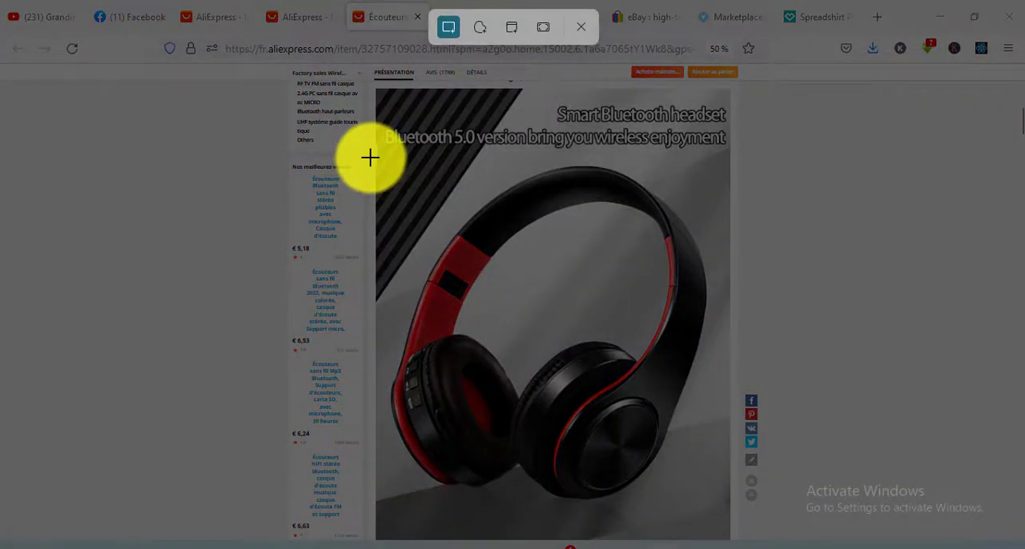
drag(370, 158, 733, 523)
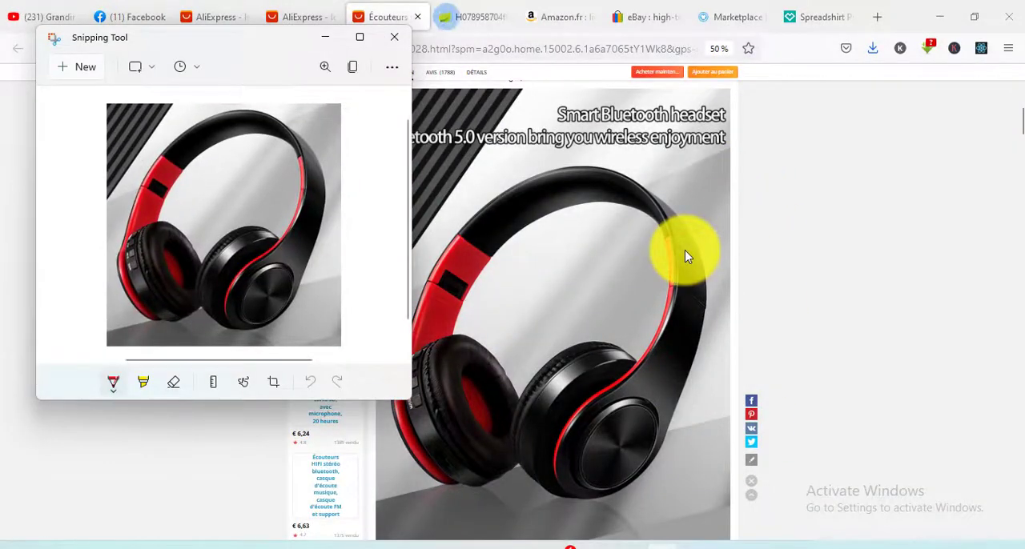
- Save the snip to the Desktop as a PNG named casque and return to the Facebook listing
key(ctrl+s)
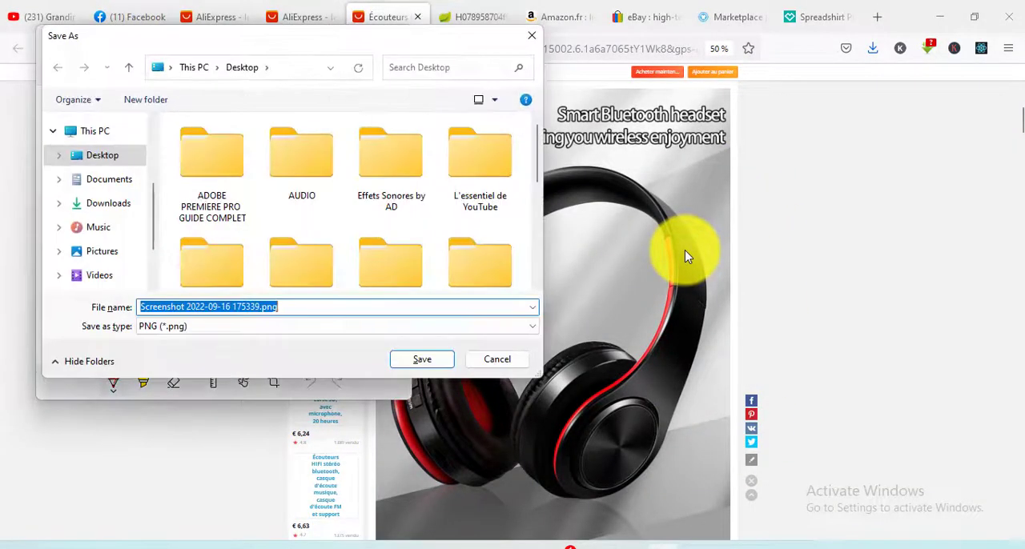
text(casque)
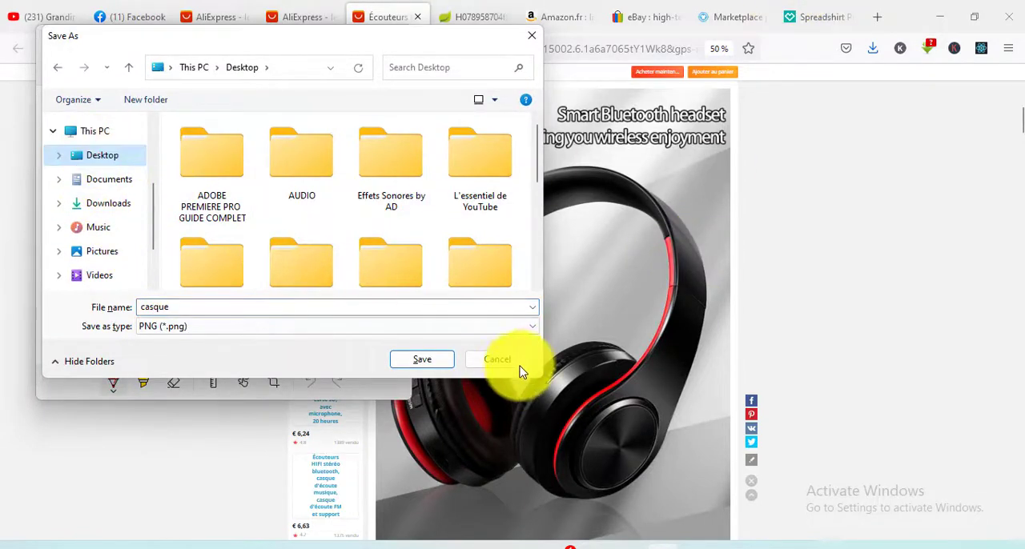
click(419, 359)
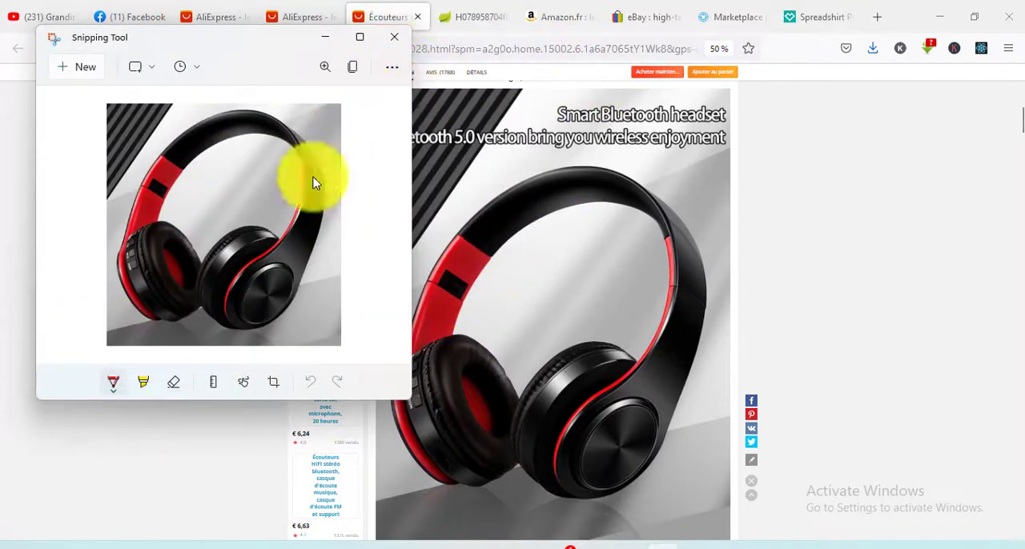
click(398, 37)
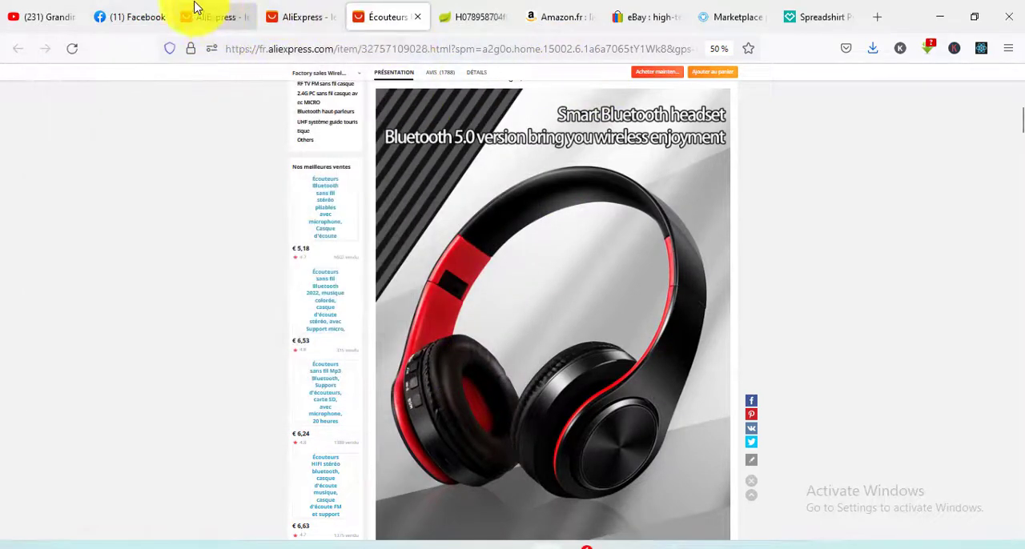
click(120, 16)
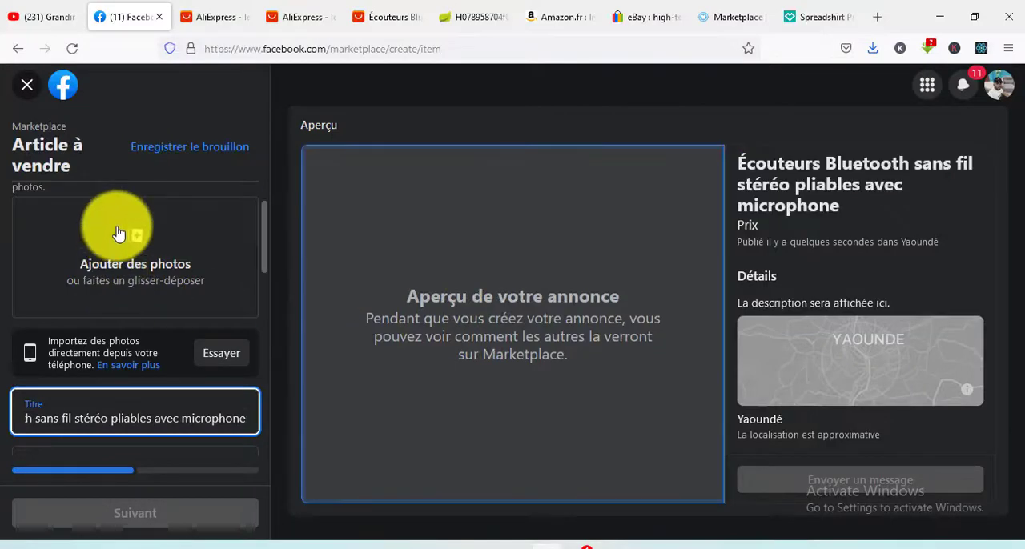
- Add the saved casque photo to the Facebook listing and set the price to FG100 000
click(138, 254)
double_click(638, 245)
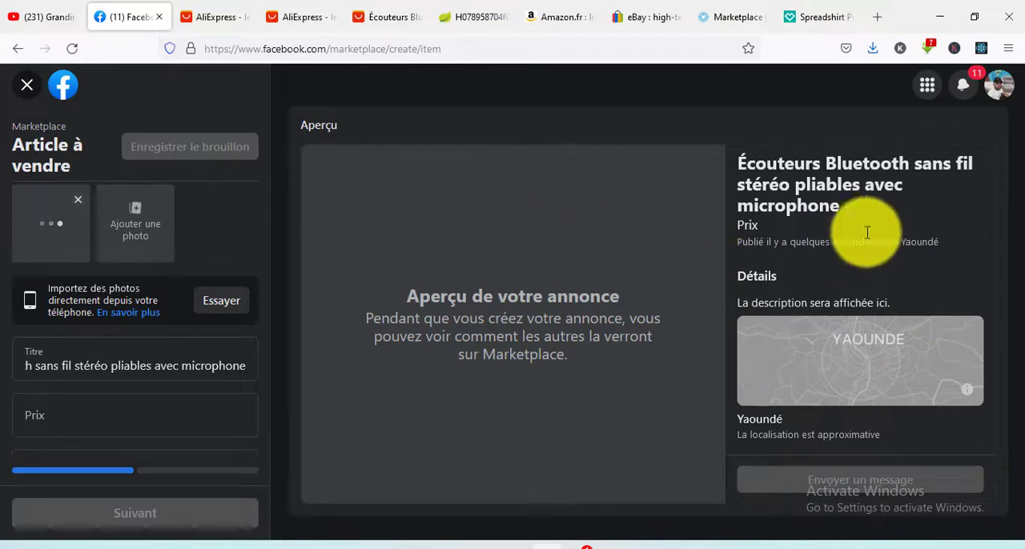
scroll(201, 370, down, 2)
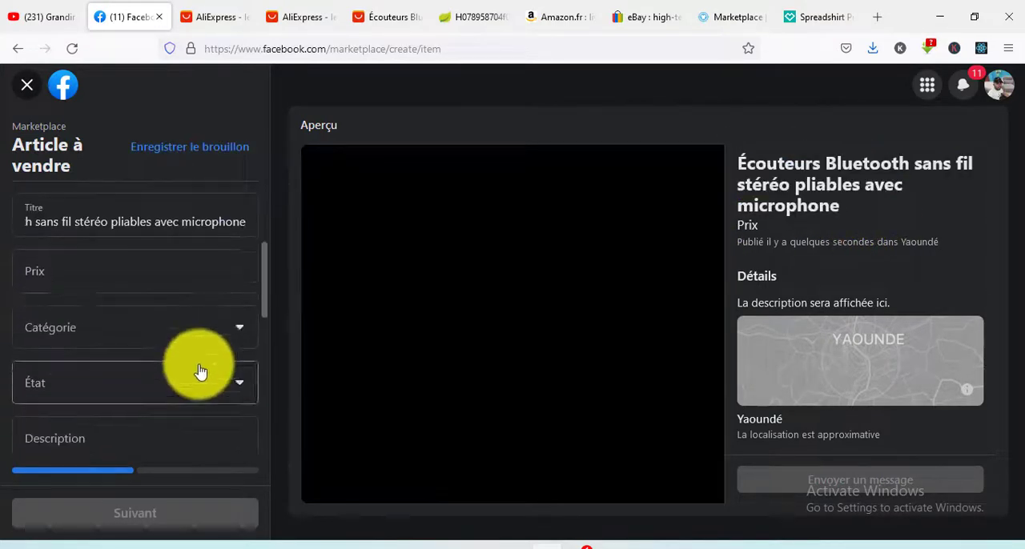
click(82, 272)
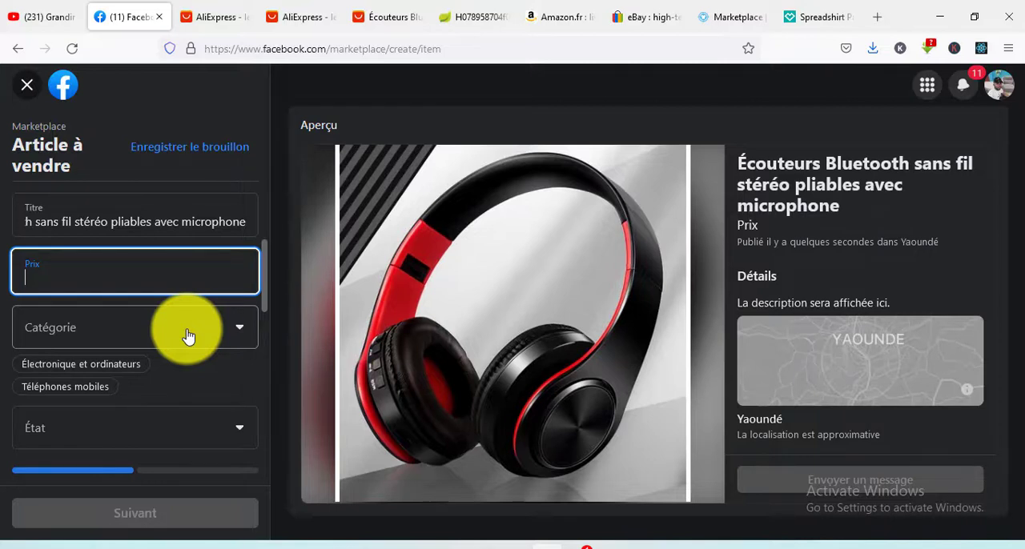
click(189, 337)
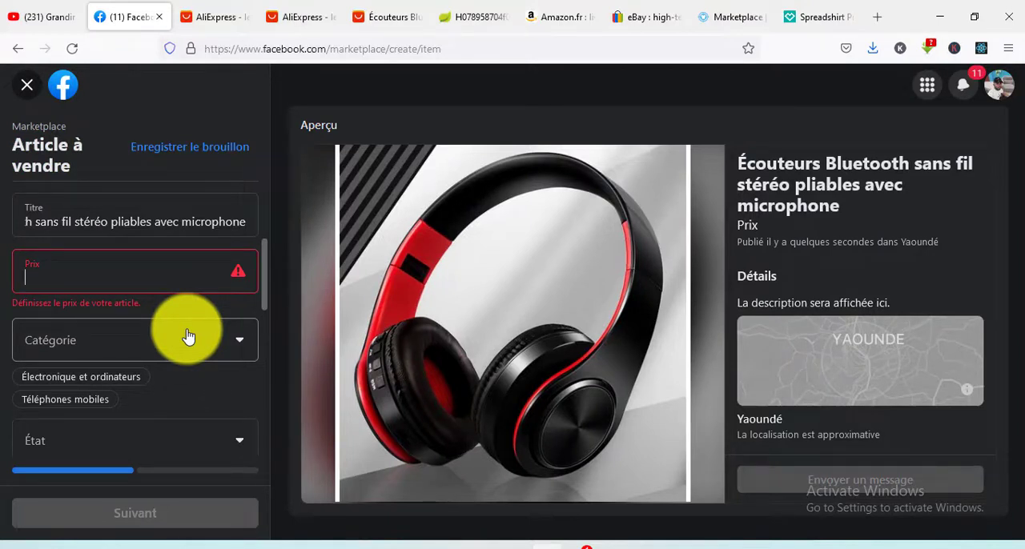
text(10 000)
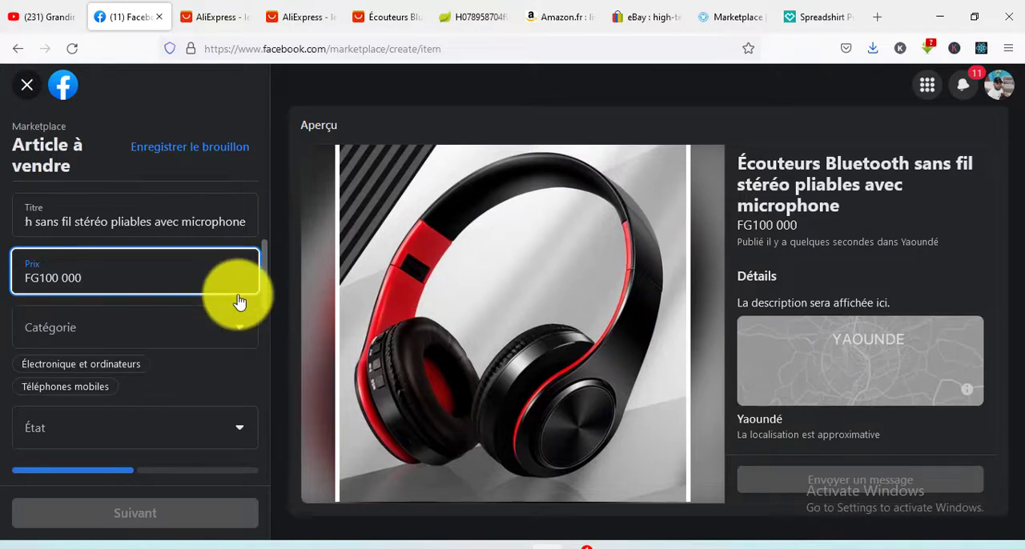
- Set the listing's category to Électronique et ordinateurs
scroll(81, 264, down, 2)
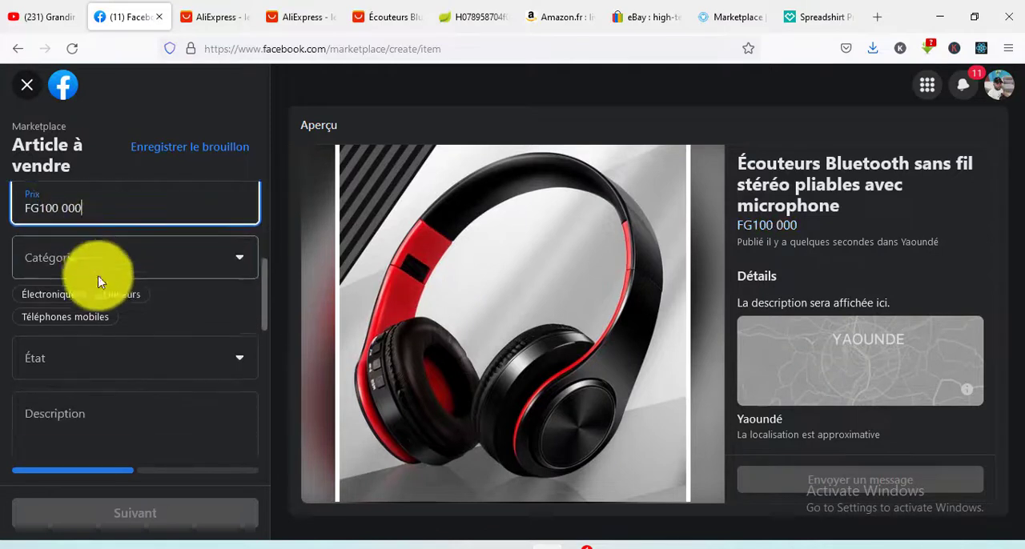
click(120, 256)
scroll(133, 324, down, 4)
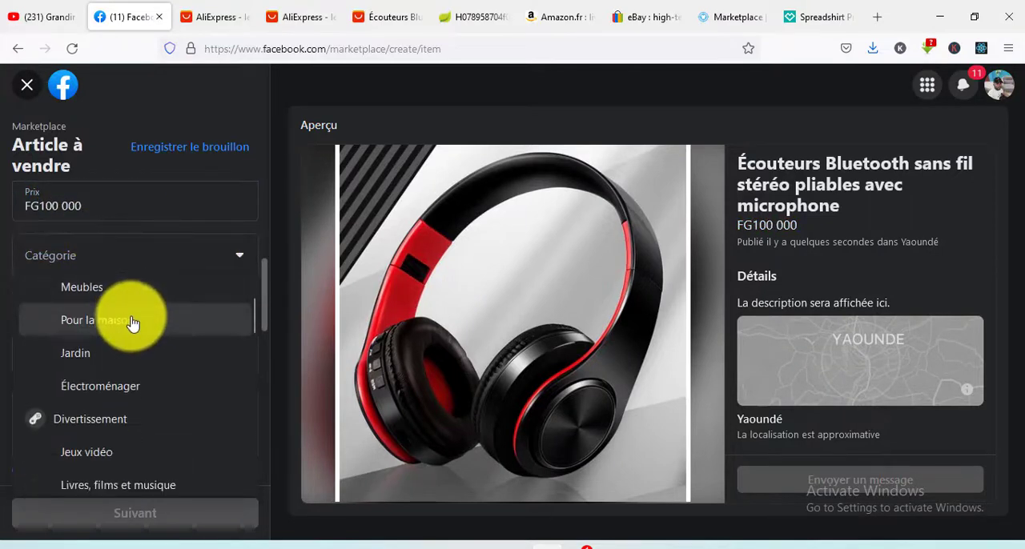
scroll(137, 372, down, 5)
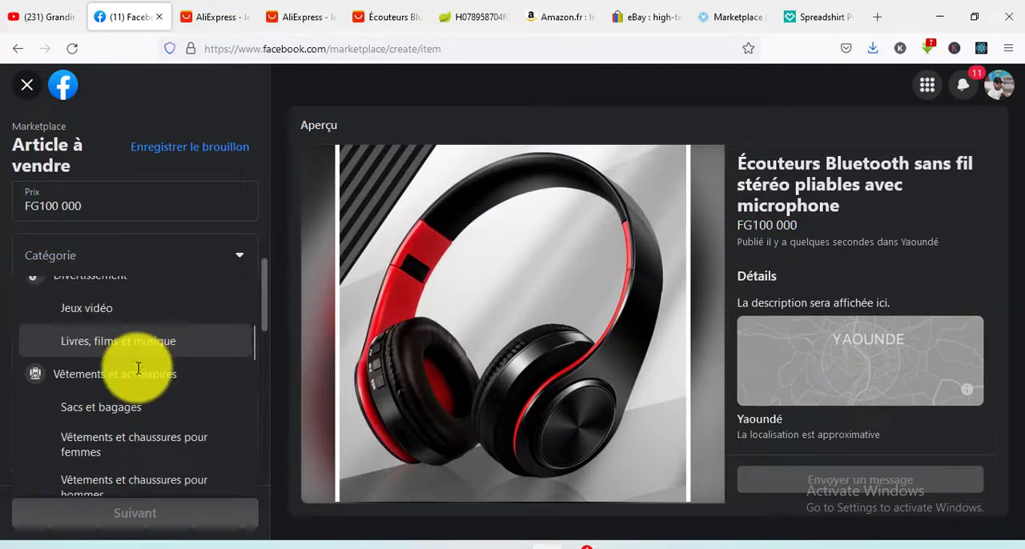
scroll(138, 375, down, 1)
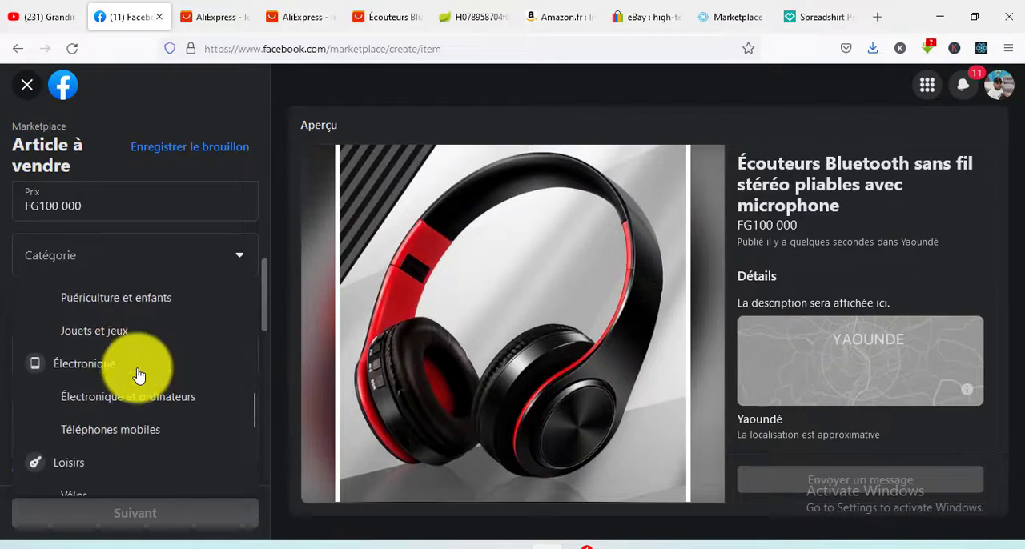
scroll(137, 368, down, 1)
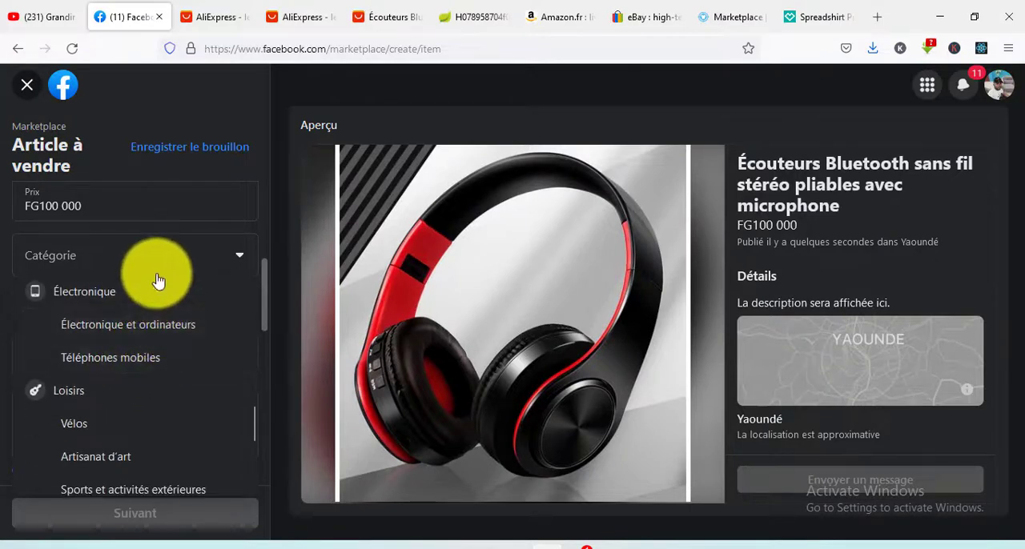
click(112, 330)
- Set the item's condition to Neuf
scroll(137, 320, down, 1)
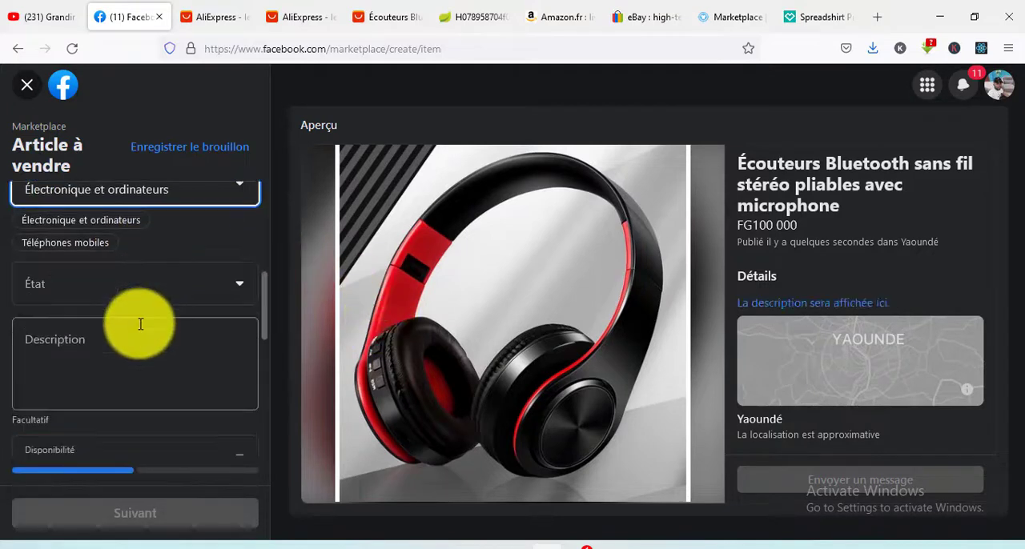
click(73, 293)
click(80, 322)
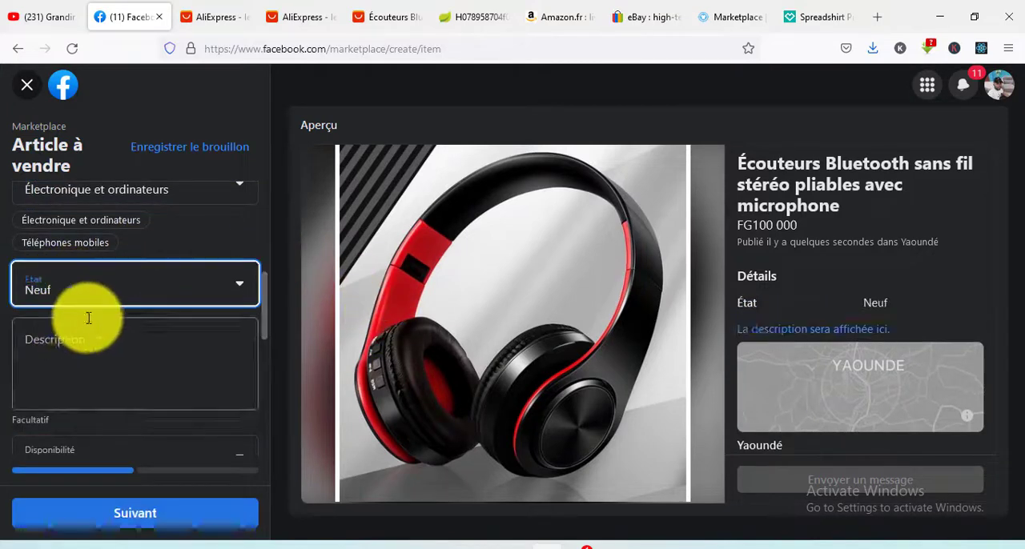
- Copy the "Xiaomi Mi – écouteurs Bluetooth 5.0" presentation sentence from the AliExpress product page into the Facebook listing's description
scroll(88, 318, down, 2)
scroll(103, 235, up, 1)
click(95, 291)
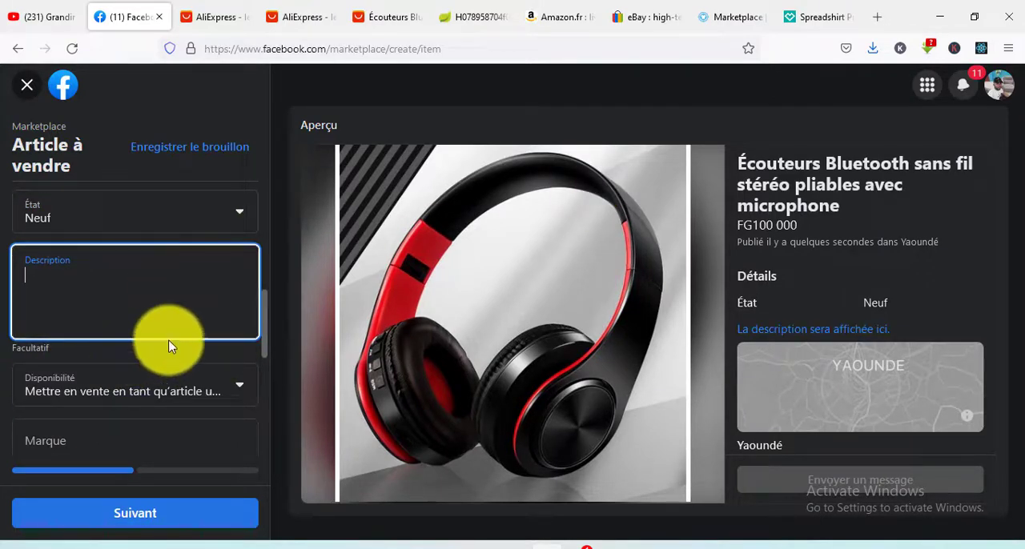
click(369, 6)
scroll(501, 233, up, 5)
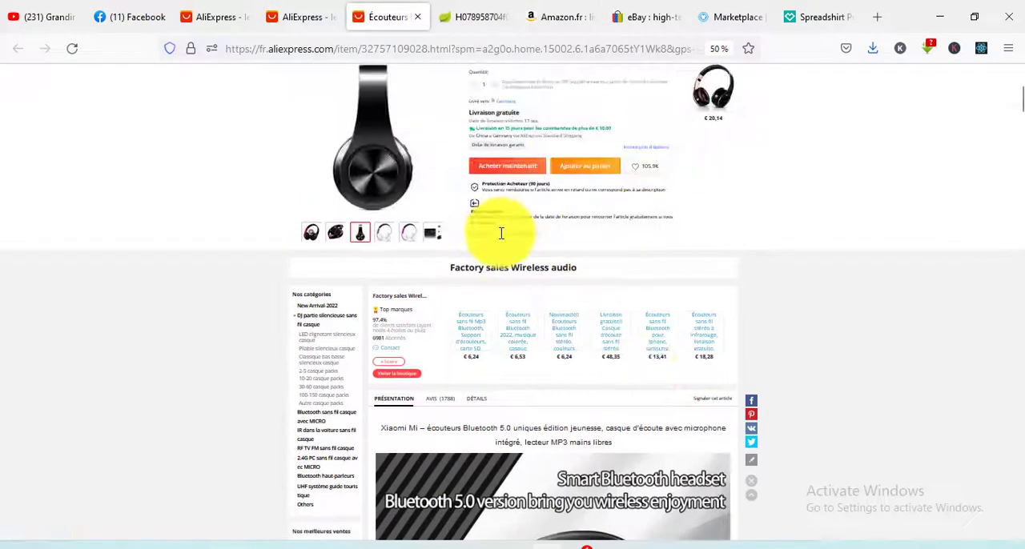
scroll(501, 233, down, 2)
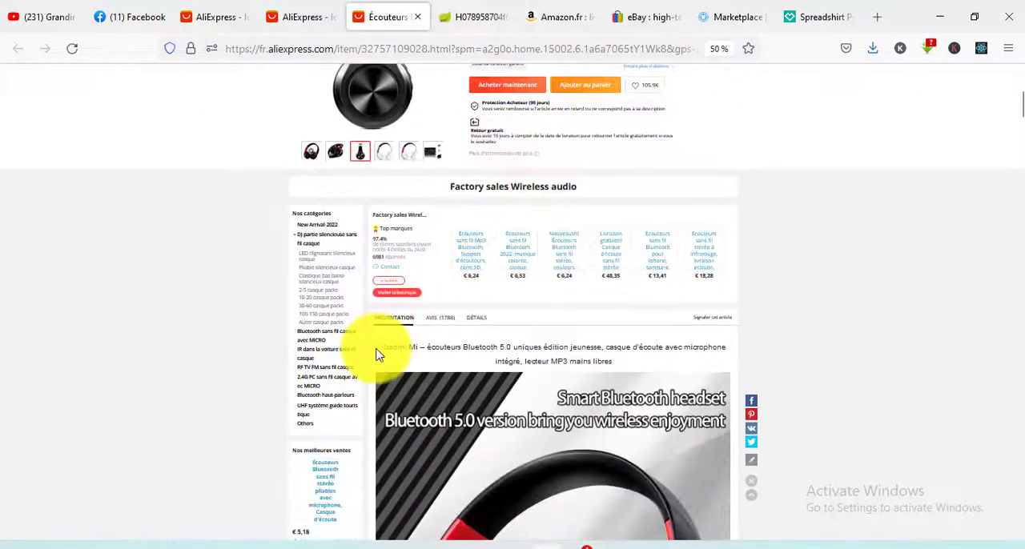
drag(381, 352, 620, 366)
key(ctrl+c)
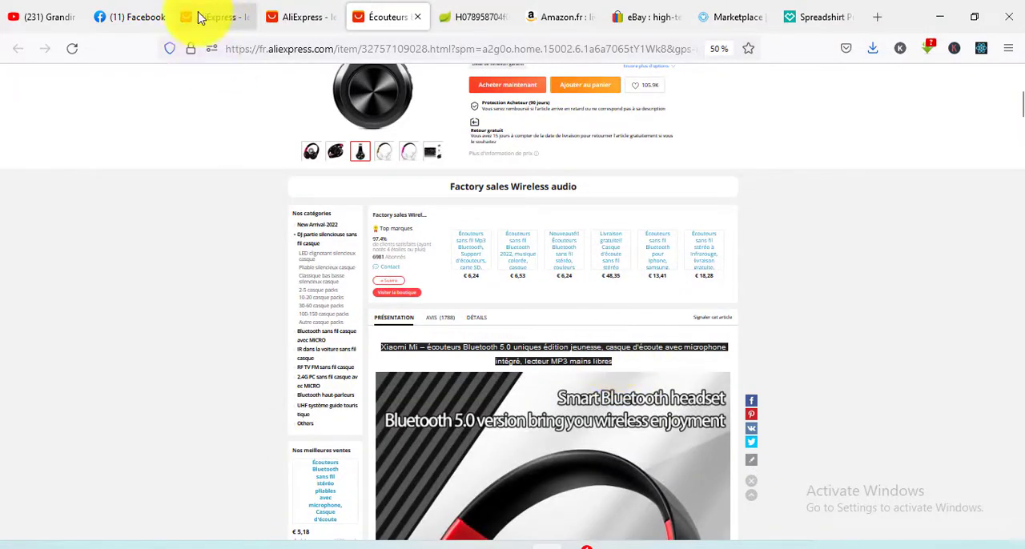
click(128, 12)
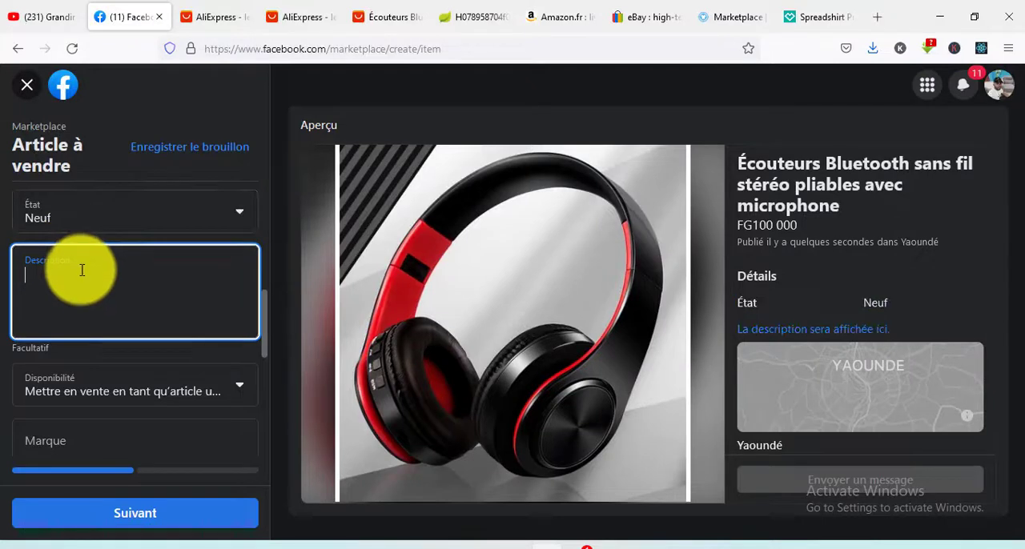
key(ctrl+v)
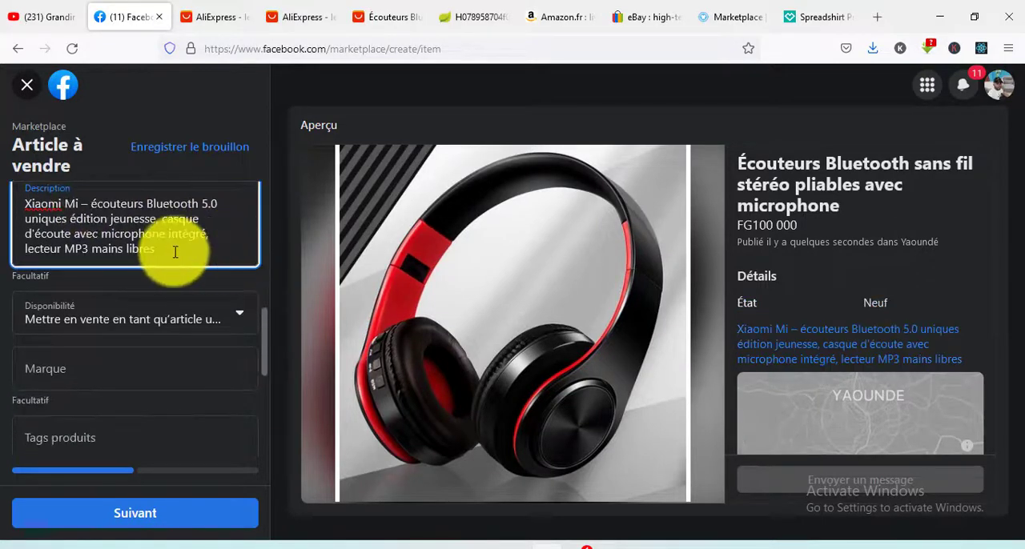
- Start a hashtag line two lines below the description text with #xiaomi followed by two empty # marks
text(\)
key(Return)
key(Return)
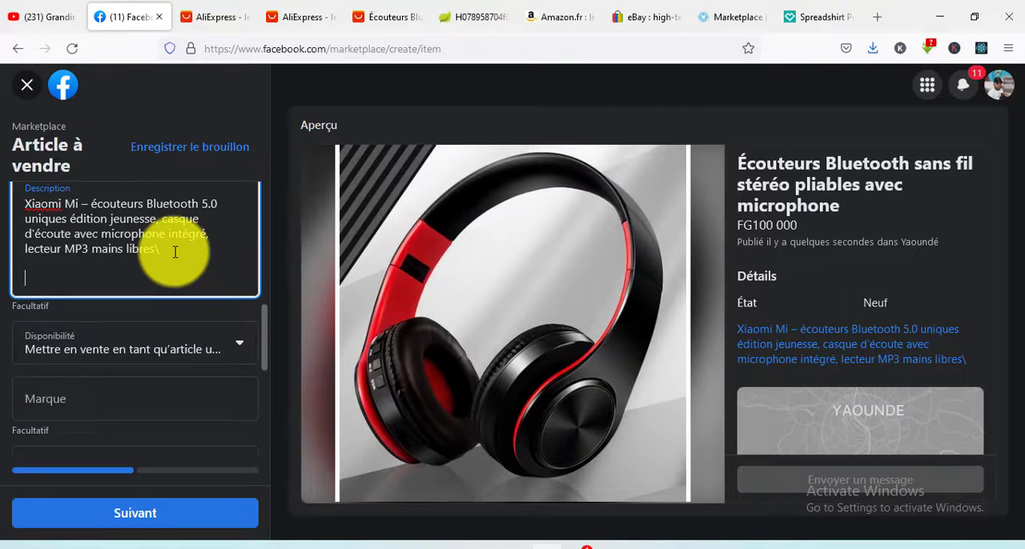
text(##)
key(Left)
key(Left)
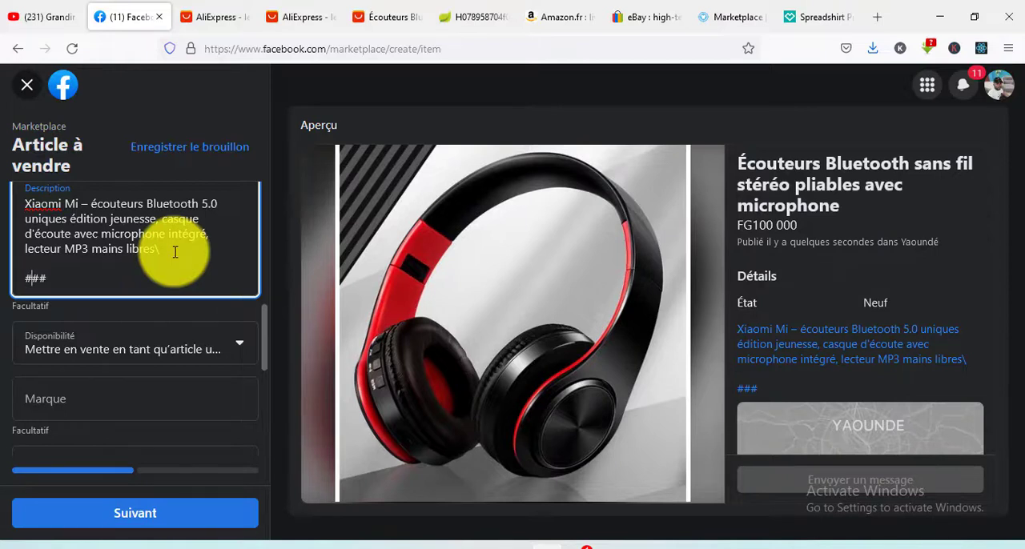
text(xiaomi)
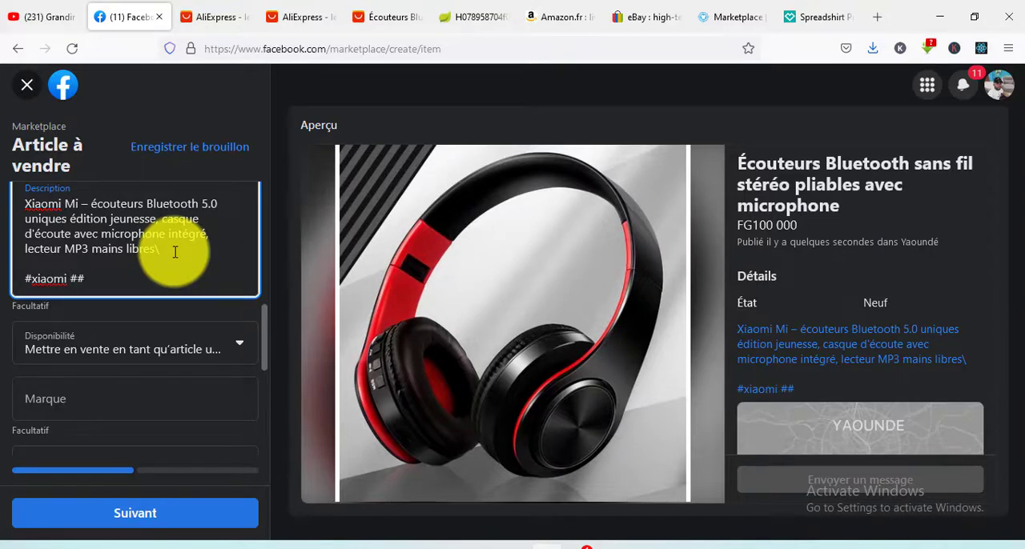
- Complete the two empty hashtags as #écouteurs and #casque, using words copied from the description
double_click(119, 205)
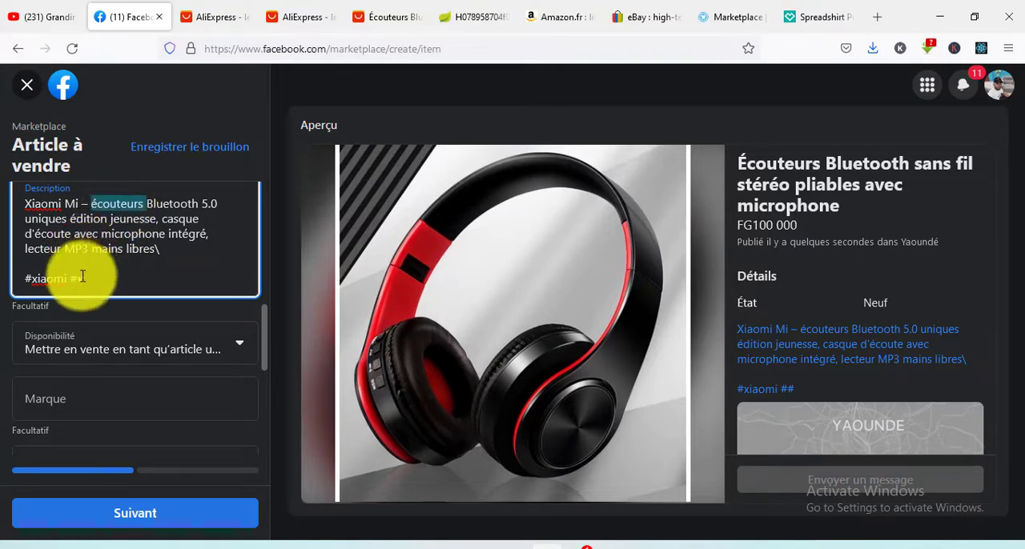
double_click(178, 220)
key(ctrl+c)
click(146, 276)
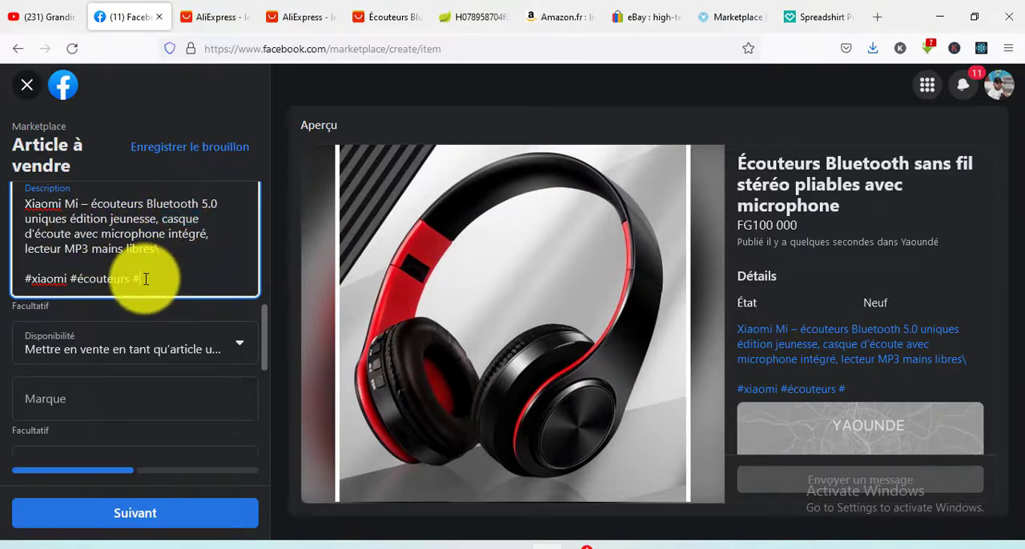
key(ctrl+v)
- Review the filled-in listing fields and add casque as a product tag
scroll(147, 293, down, 2)
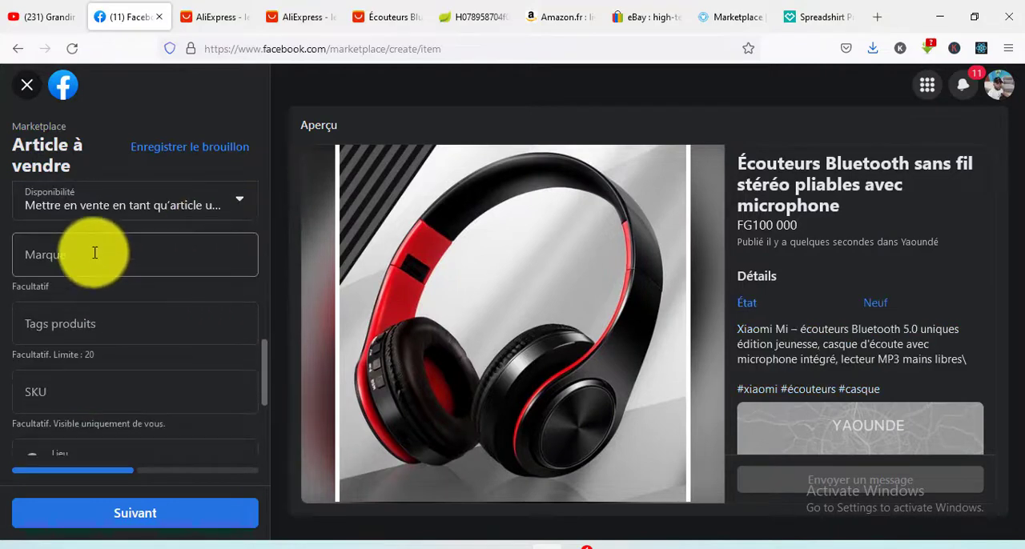
scroll(121, 267, up, 1)
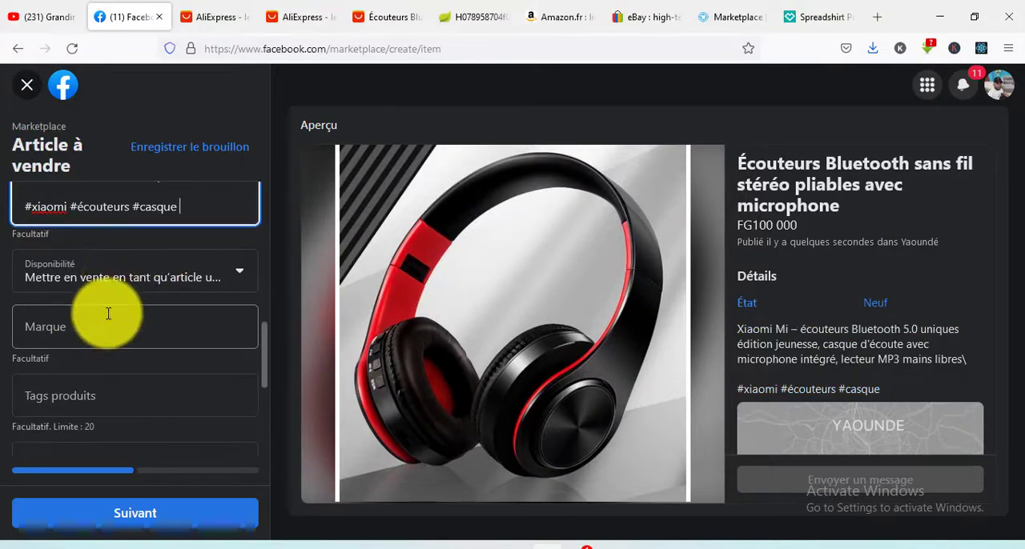
scroll(179, 281, up, 3)
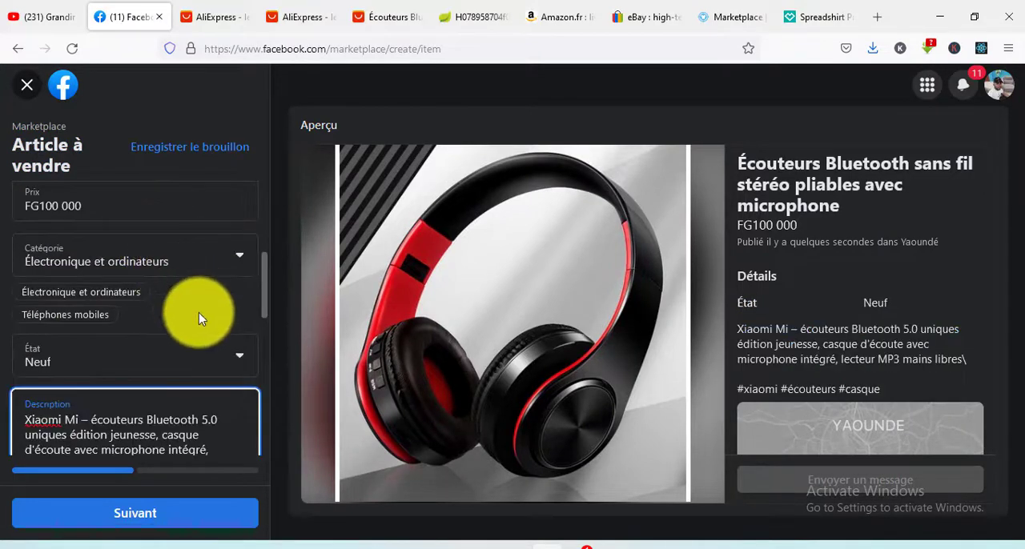
scroll(201, 311, down, 5)
scroll(102, 286, down, 1)
scroll(114, 285, up, 3)
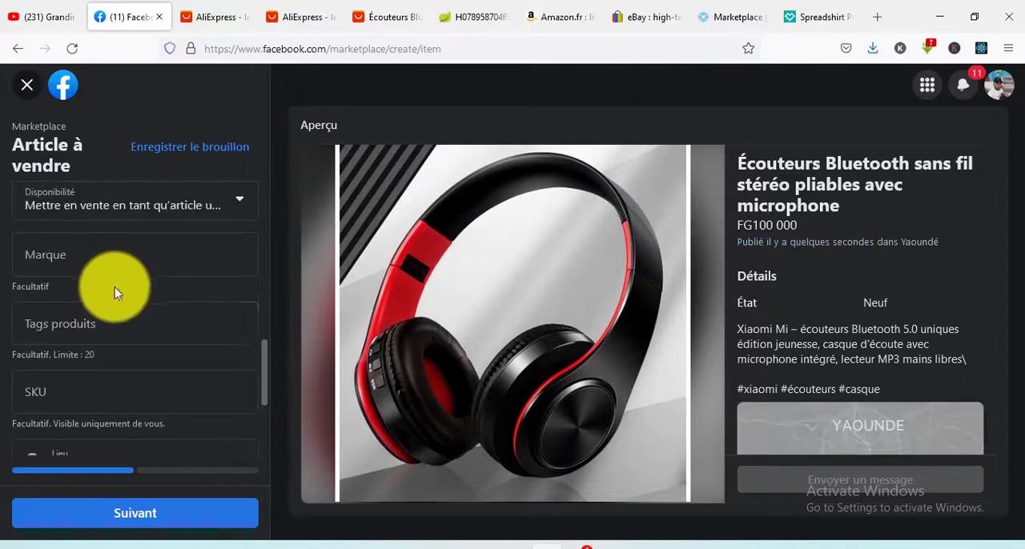
scroll(80, 312, down, 1)
click(57, 333)
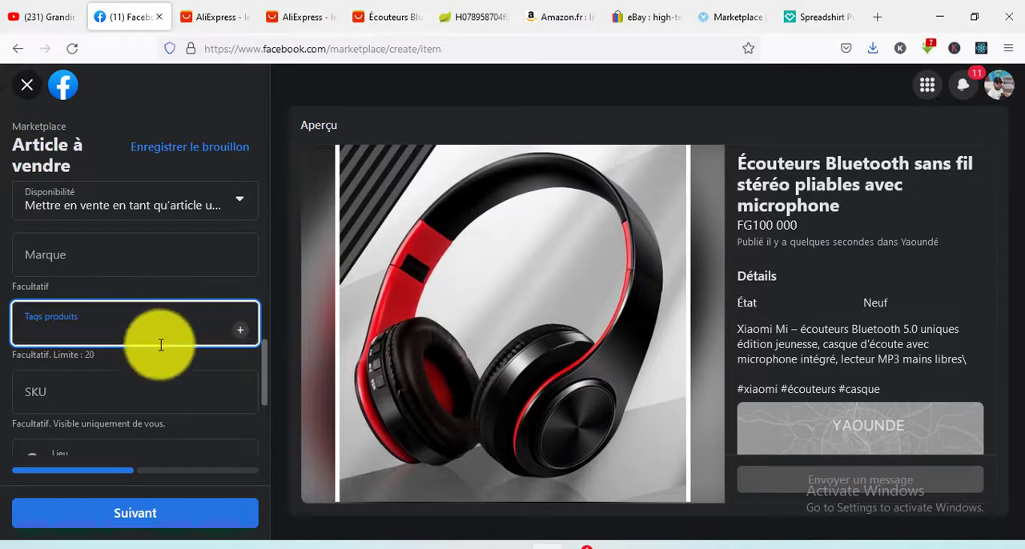
text(casque)
key(Return)
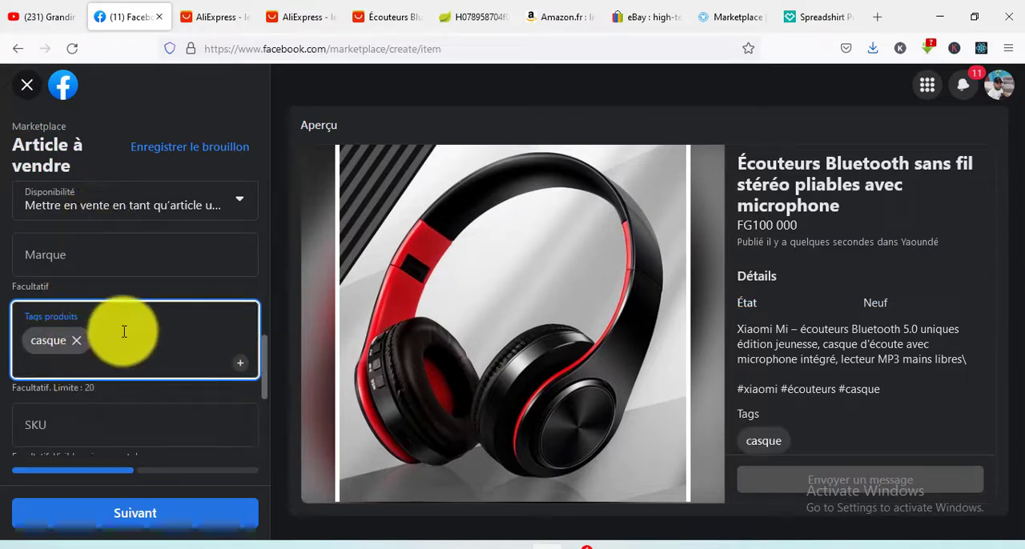
- Add écouteurs as a second product tag, taking the word from the description
scroll(92, 364, up, 3)
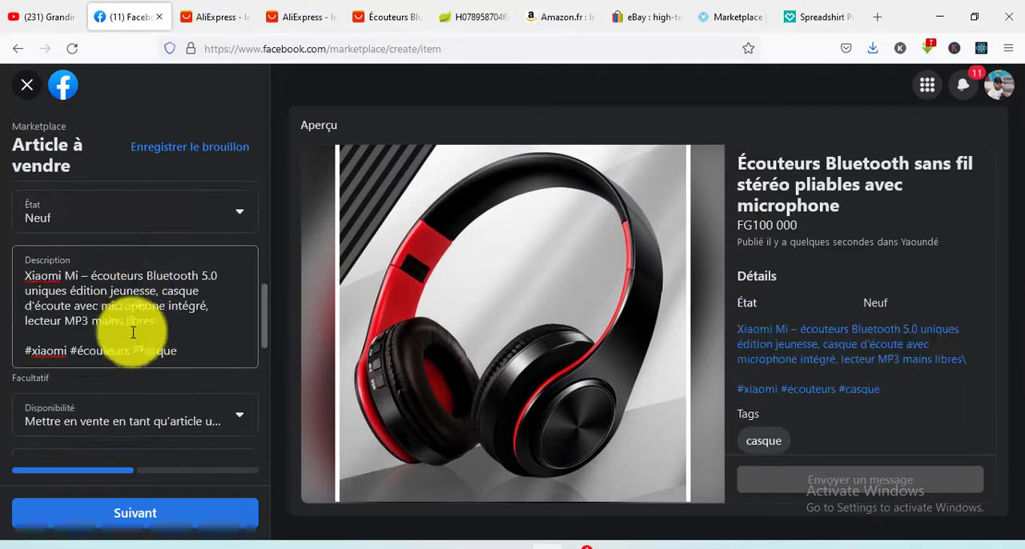
click(118, 274)
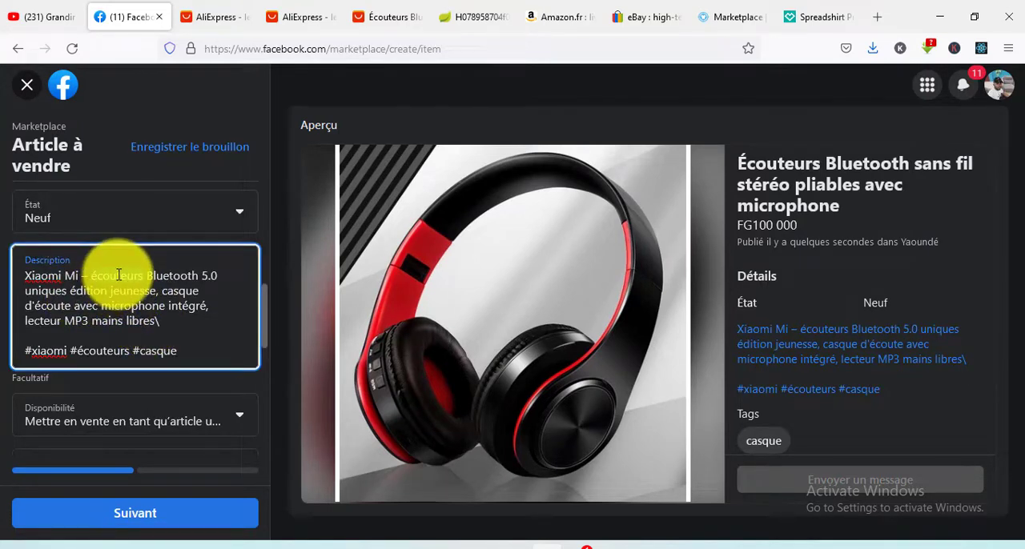
scroll(128, 304, down, 5)
click(147, 211)
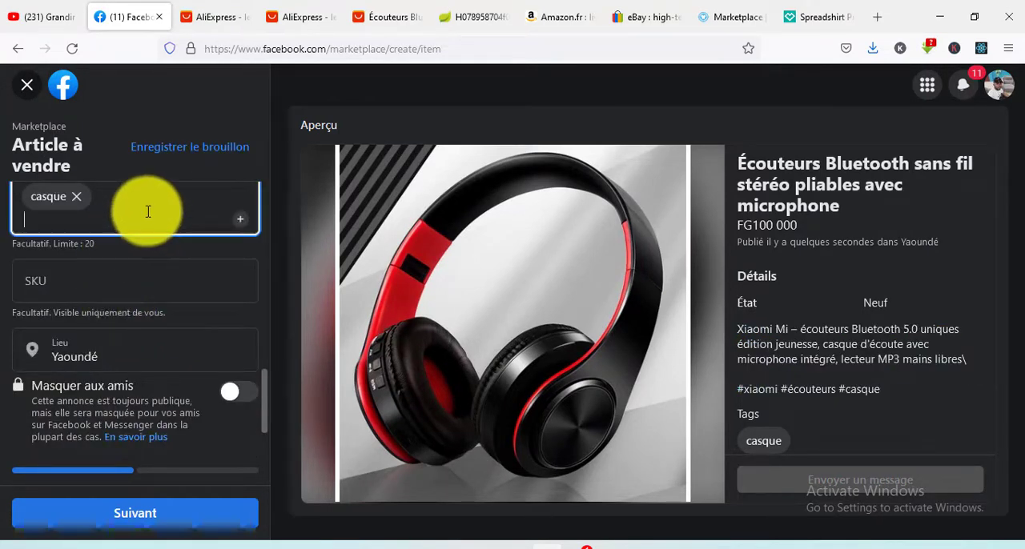
text(écouteurs)
key(Return)
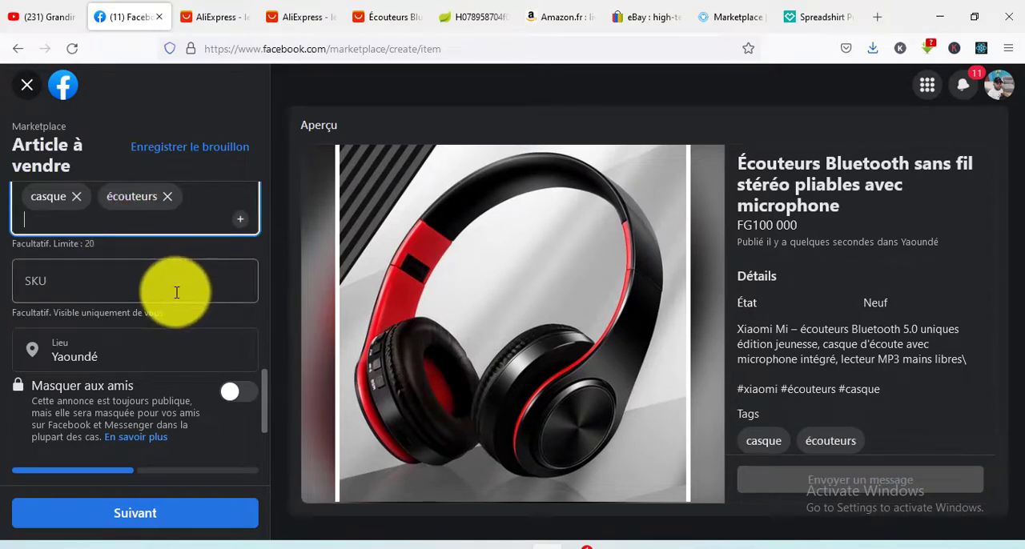
- Look up france as the listing's location and set it to Paris
scroll(170, 298, down, 2)
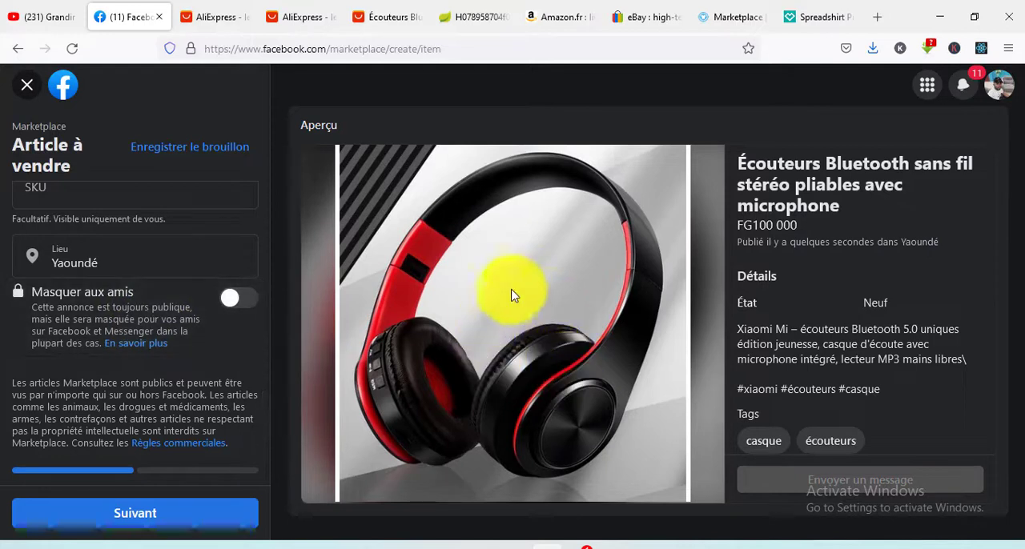
click(124, 261)
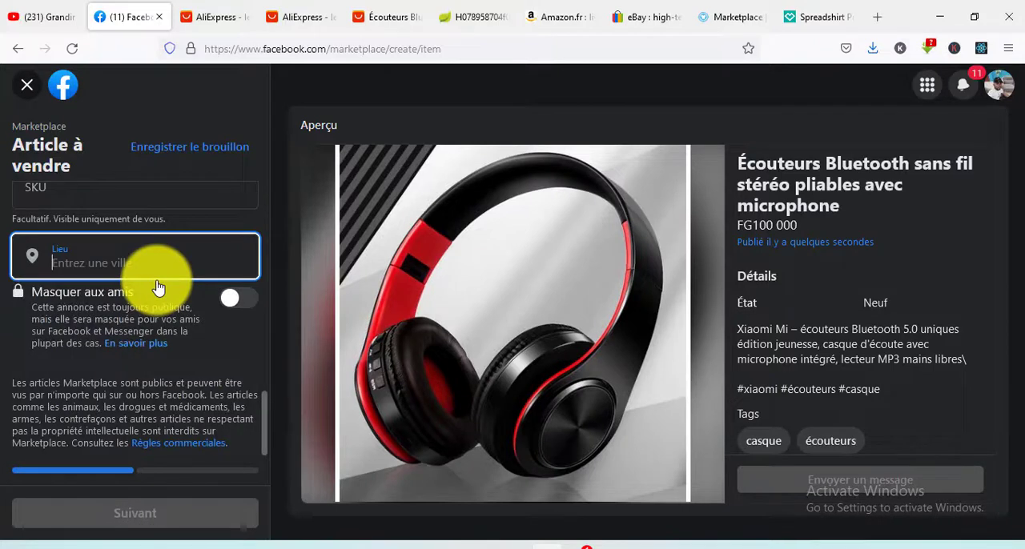
text(frac)
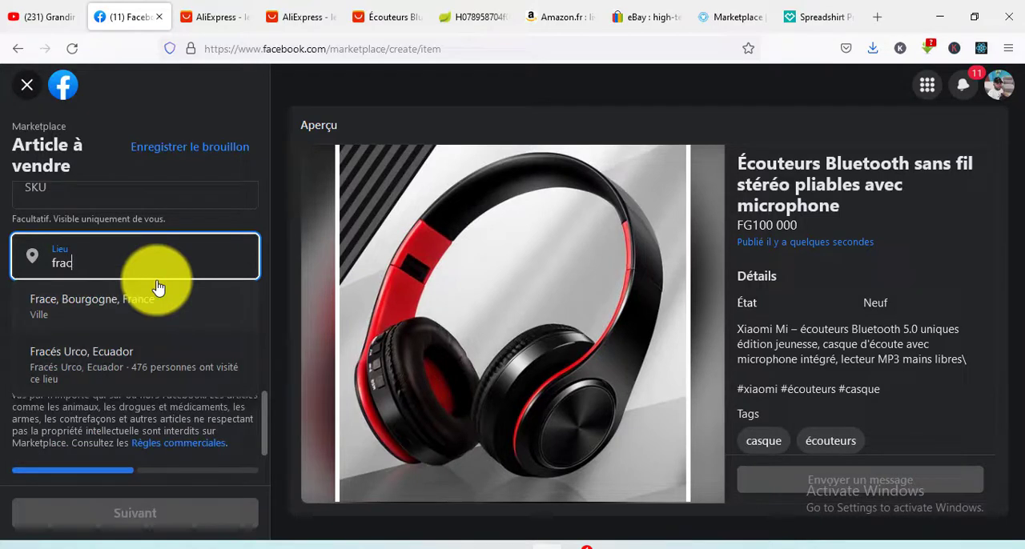
key(BackSpace)
text(nce)
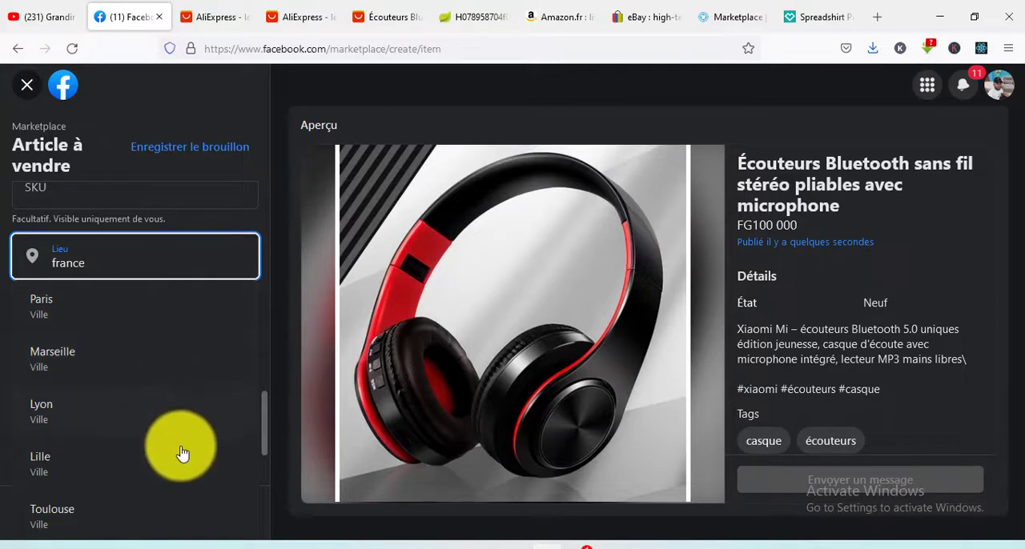
click(118, 317)
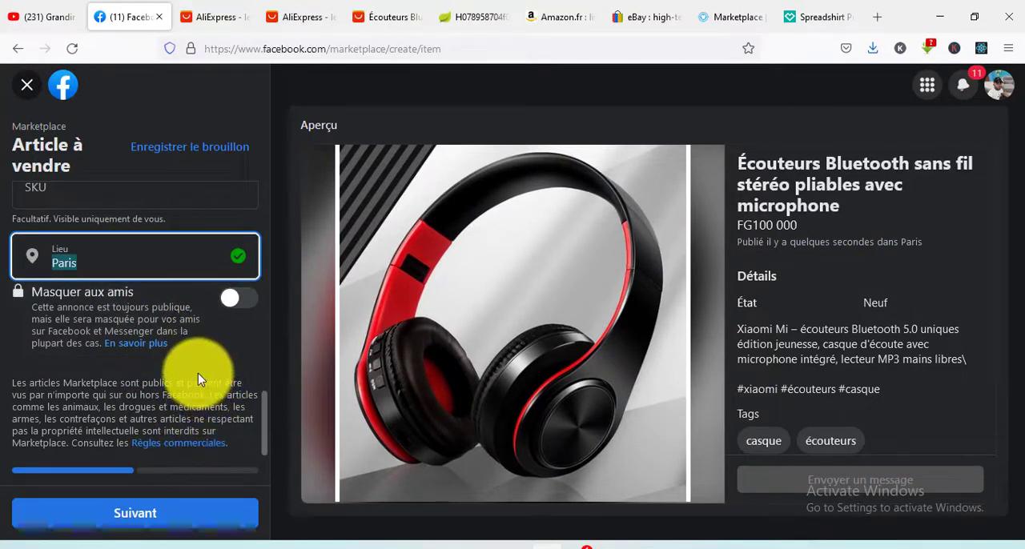
scroll(169, 366, up, 2)
scroll(171, 325, down, 2)
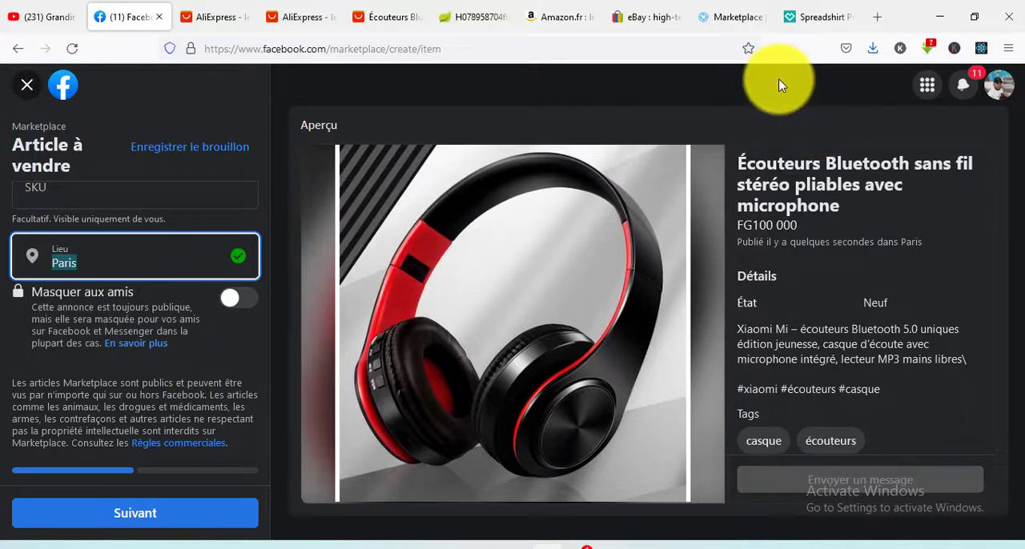
- Switch to the Teezily and Amazon.fr home pages and browse the products they offer
click(730, 18)
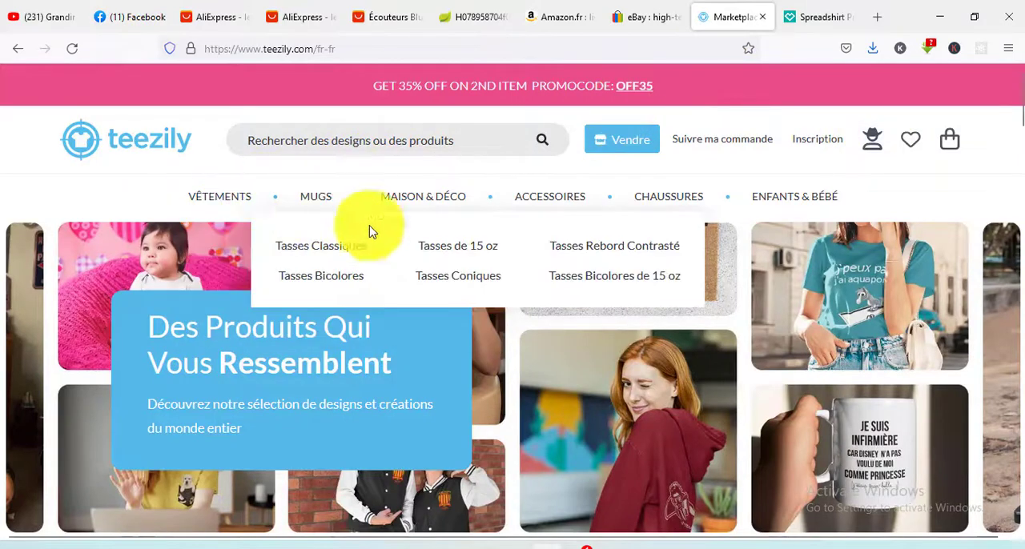
scroll(881, 521, down, 2)
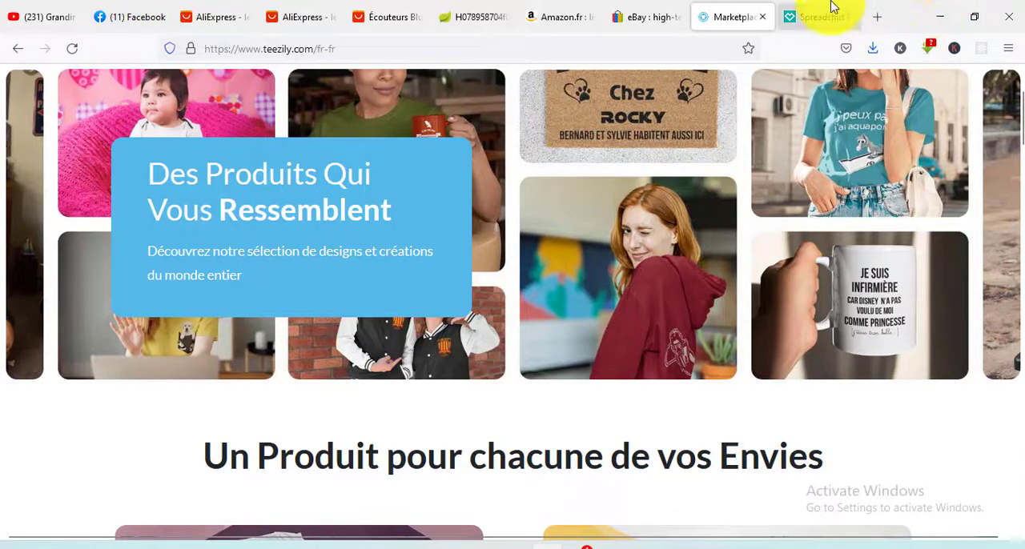
click(538, 17)
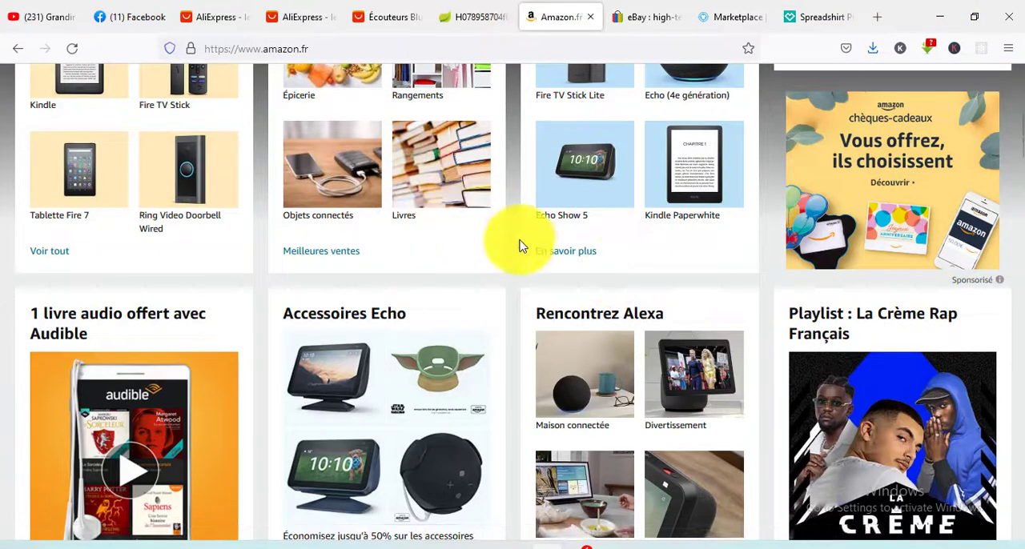
scroll(522, 245, up, 2)
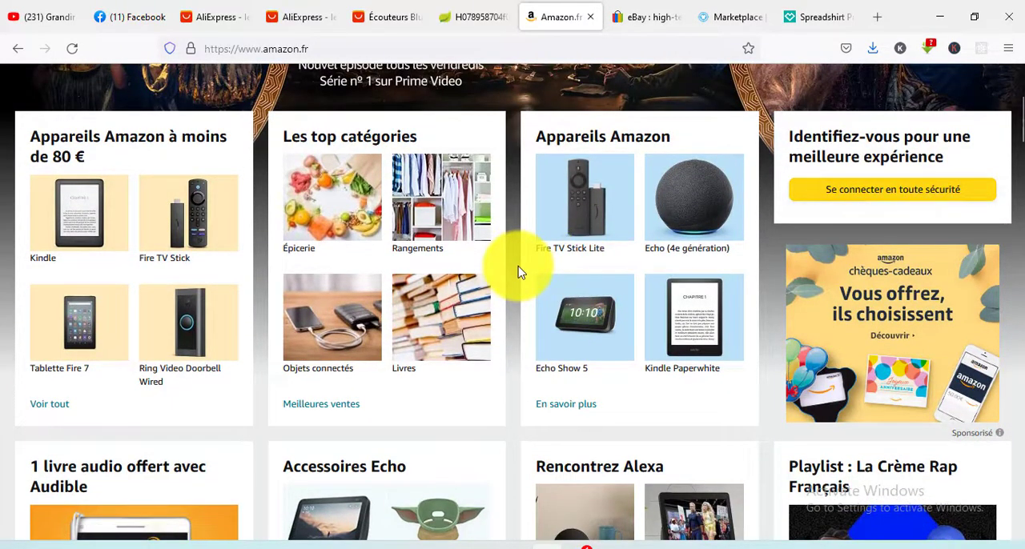
scroll(504, 285, down, 5)
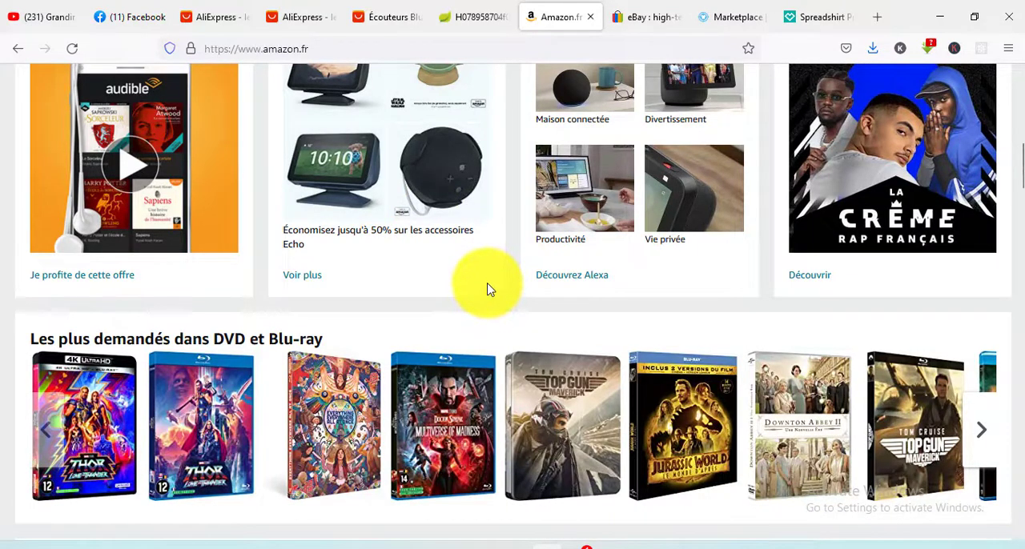
scroll(490, 289, down, 2)
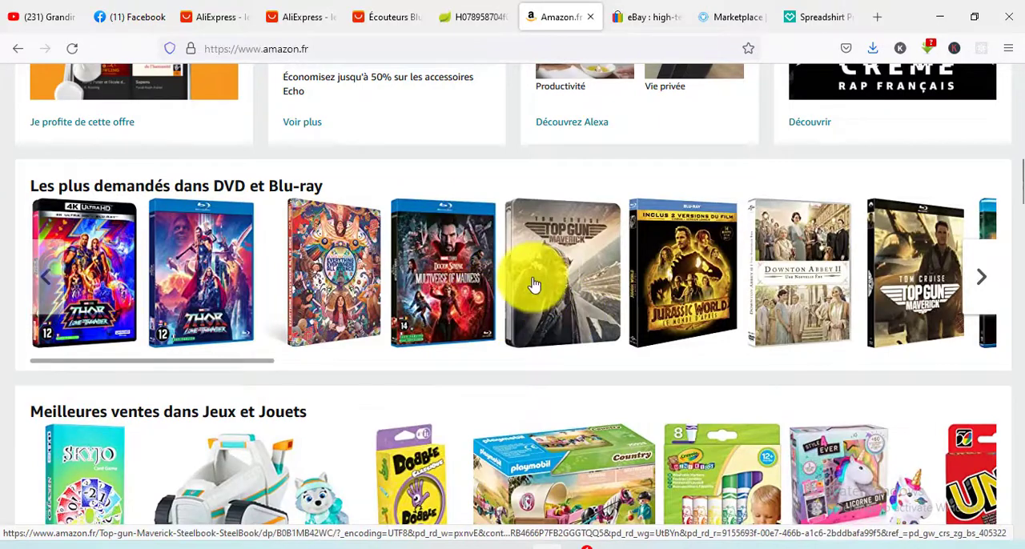
scroll(412, 331, up, 3)
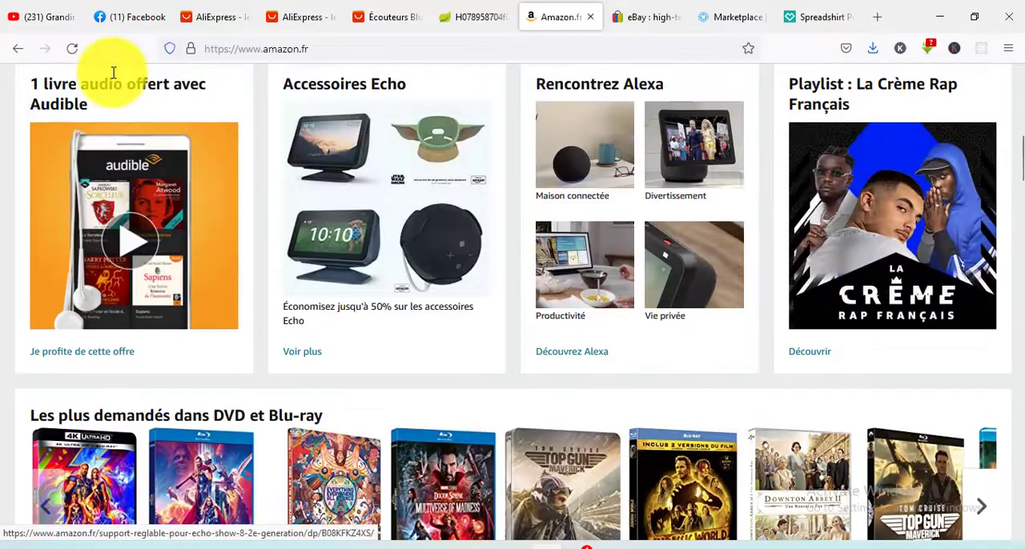
- Return to the Facebook Marketplace listing, check its fields and proceed to the publishing options
click(125, 9)
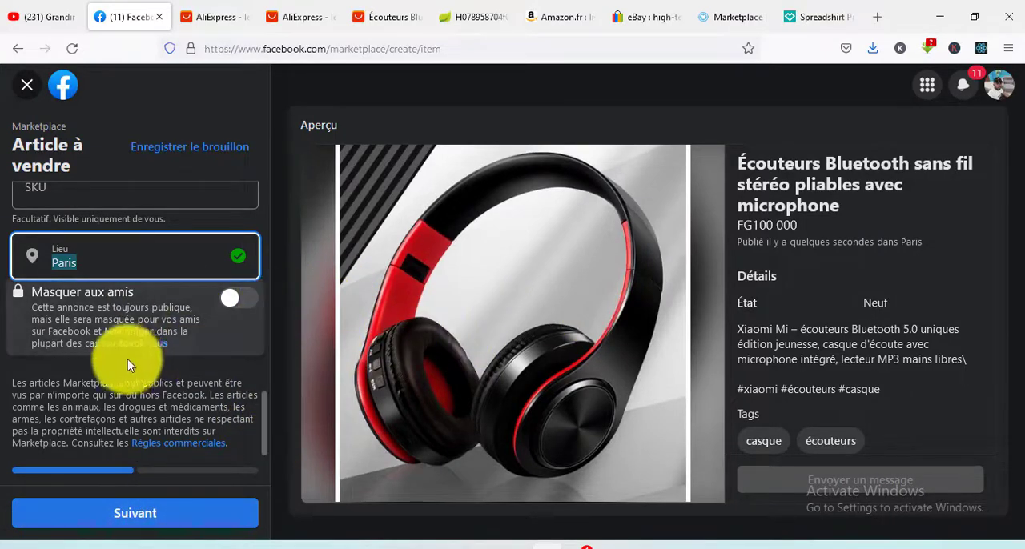
scroll(142, 293, up, 10)
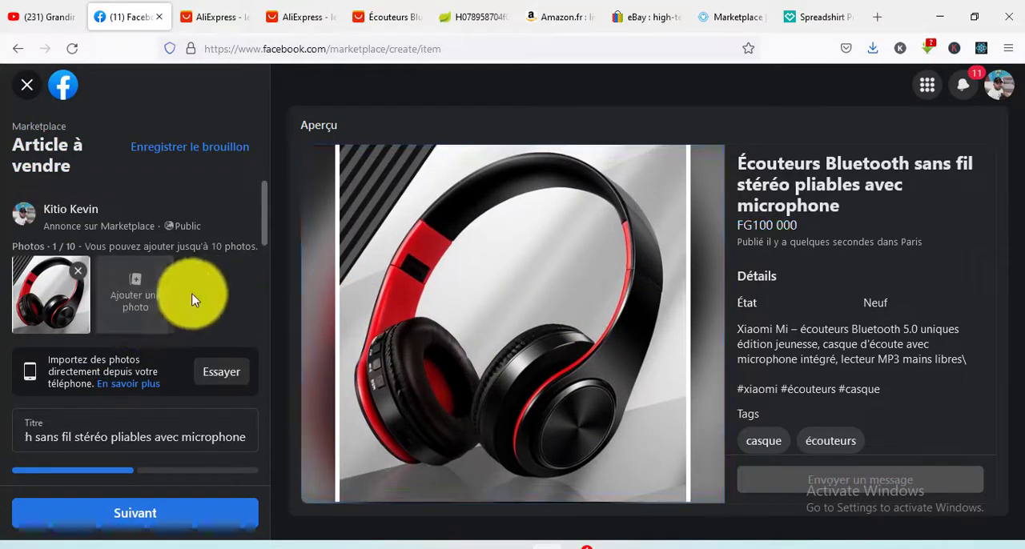
scroll(259, 320, down, 8)
scroll(168, 458, down, 3)
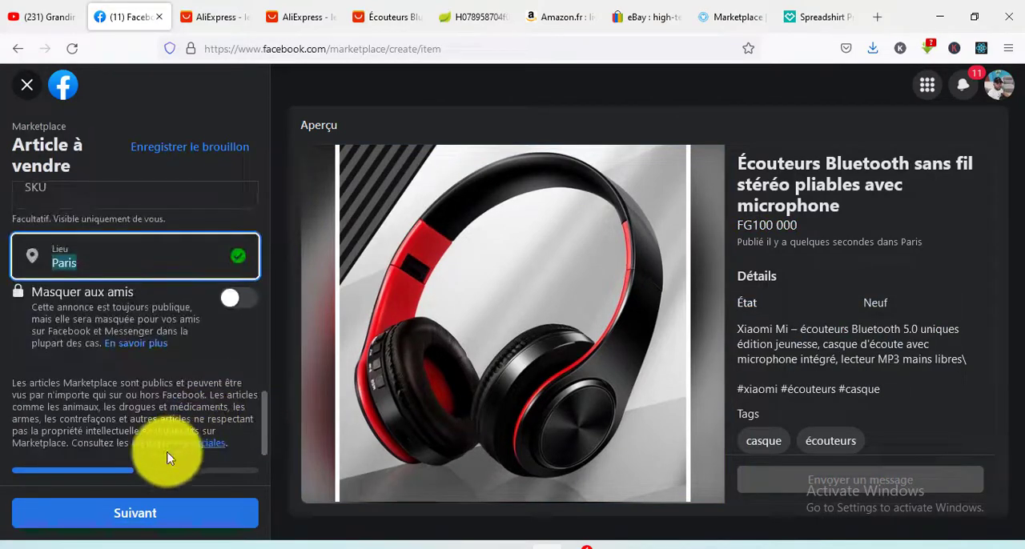
click(151, 523)
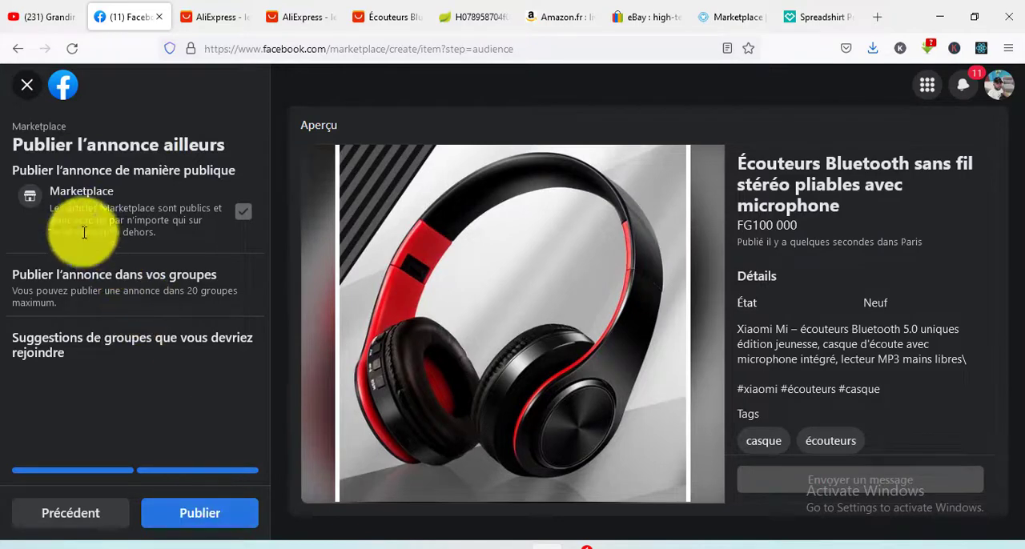
- Go back to the item form and review its description, tags, location, category, price, title and photo
click(80, 522)
scroll(88, 336, down, 6)
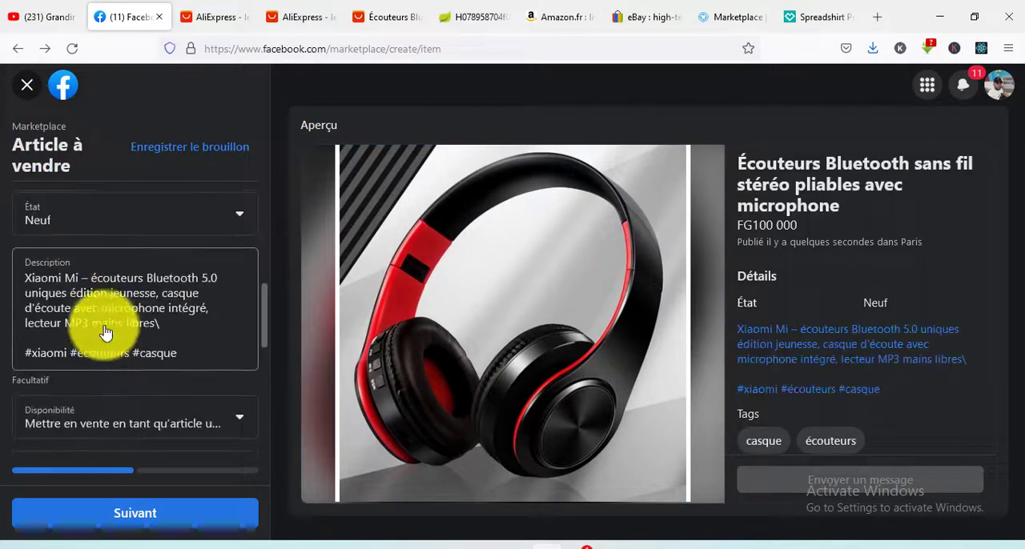
scroll(120, 336, down, 2)
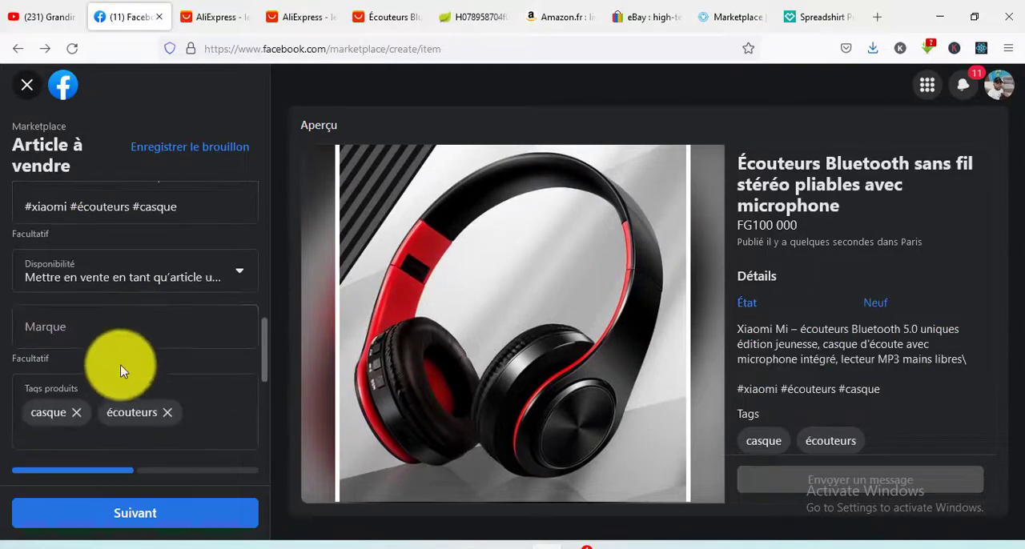
scroll(120, 371, down, 5)
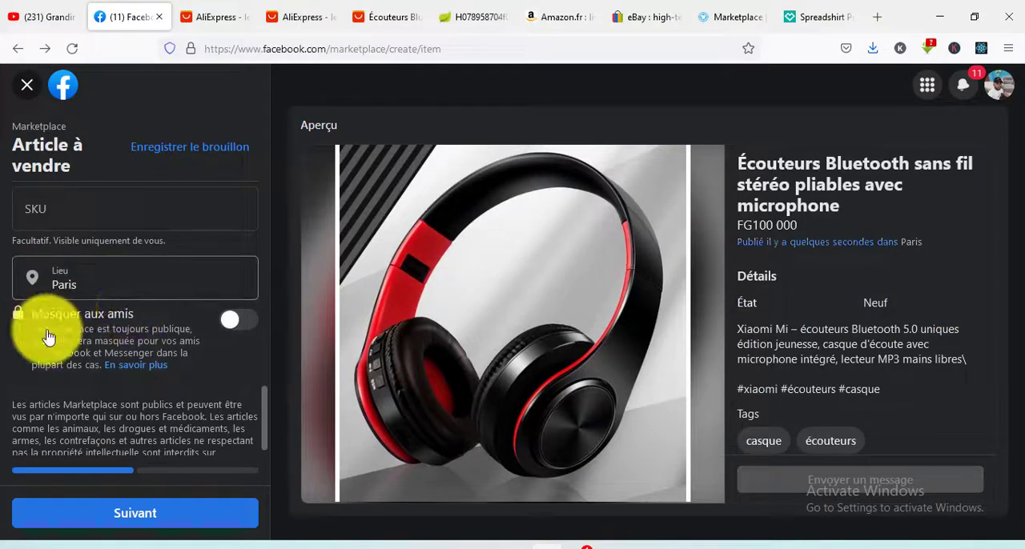
scroll(126, 338, up, 3)
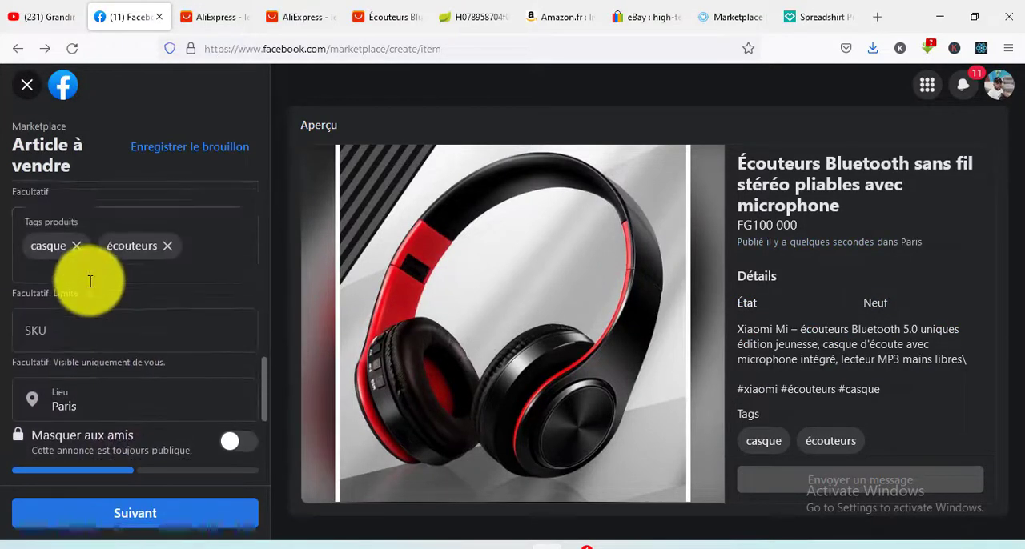
scroll(142, 276, up, 2)
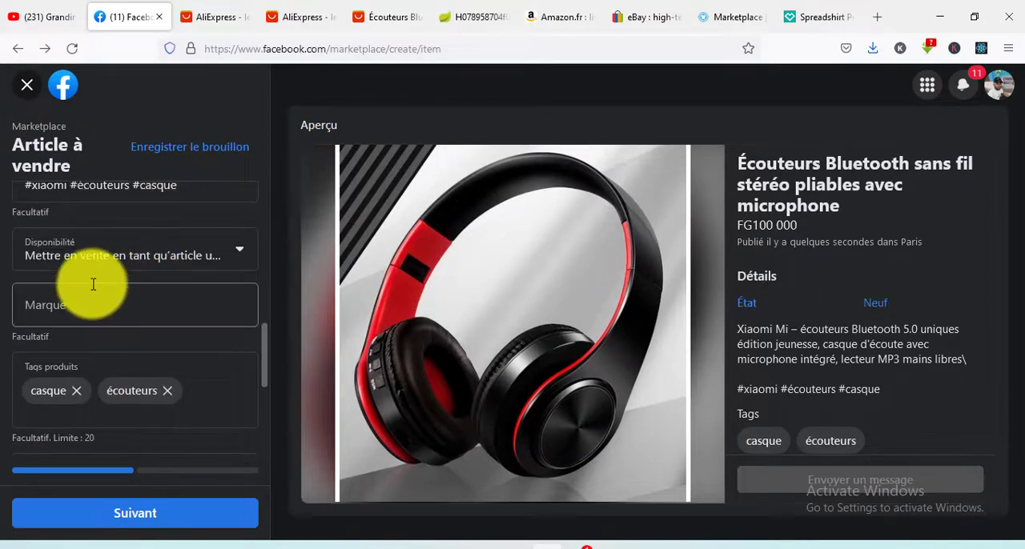
scroll(120, 288, up, 3)
scroll(126, 286, up, 3)
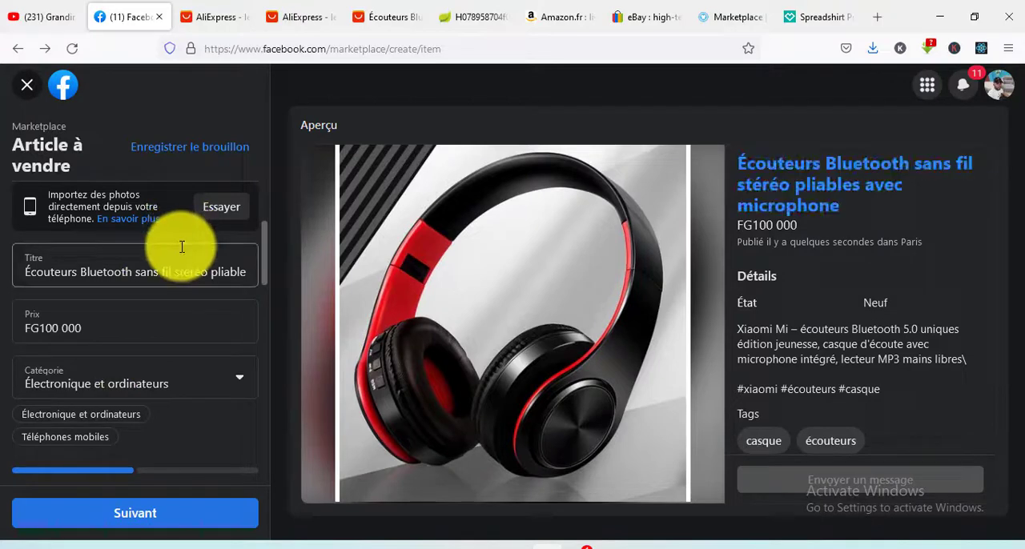
scroll(181, 252, up, 2)
- Proceed from the completed item form and publish the headphone listing on Marketplace
scroll(208, 264, down, 1)
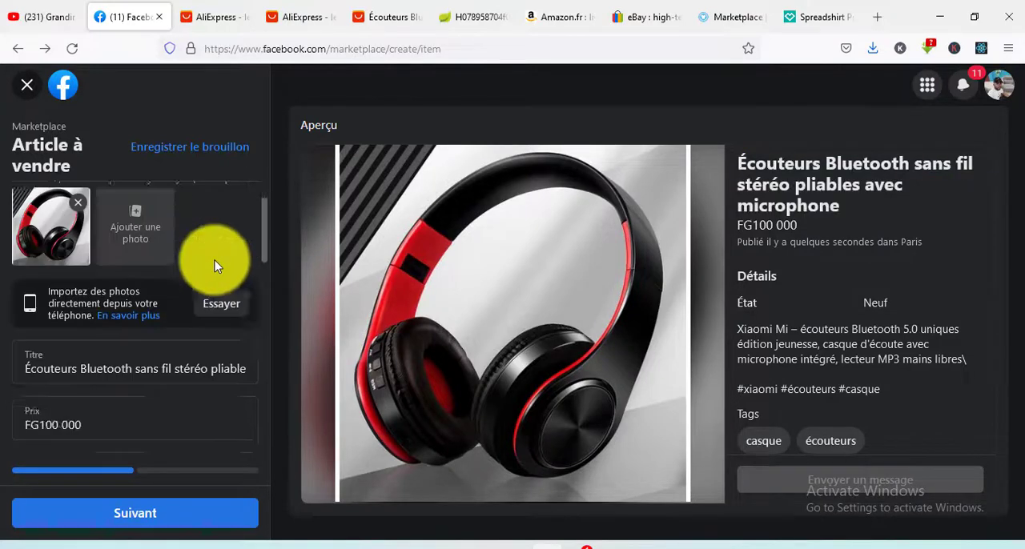
scroll(208, 272, down, 10)
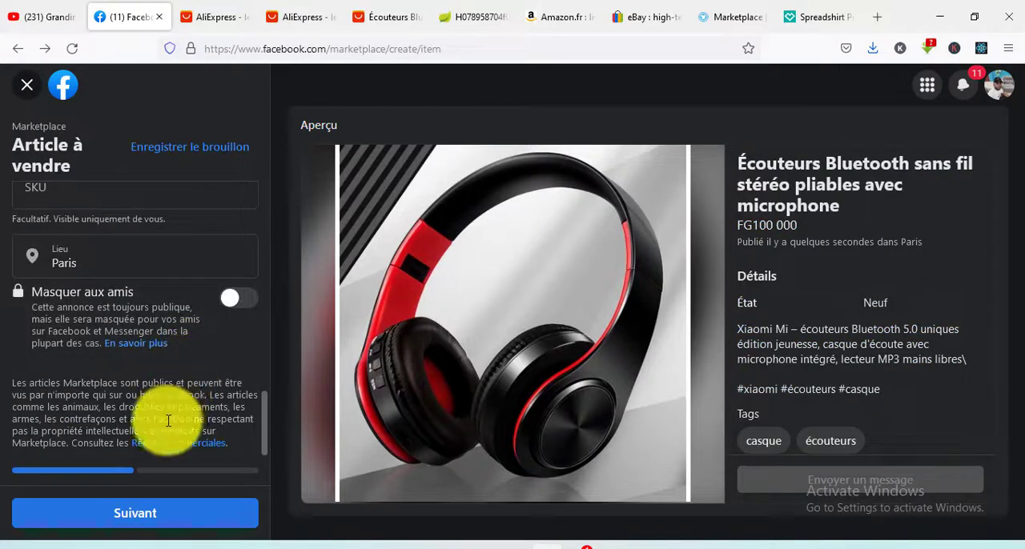
click(172, 519)
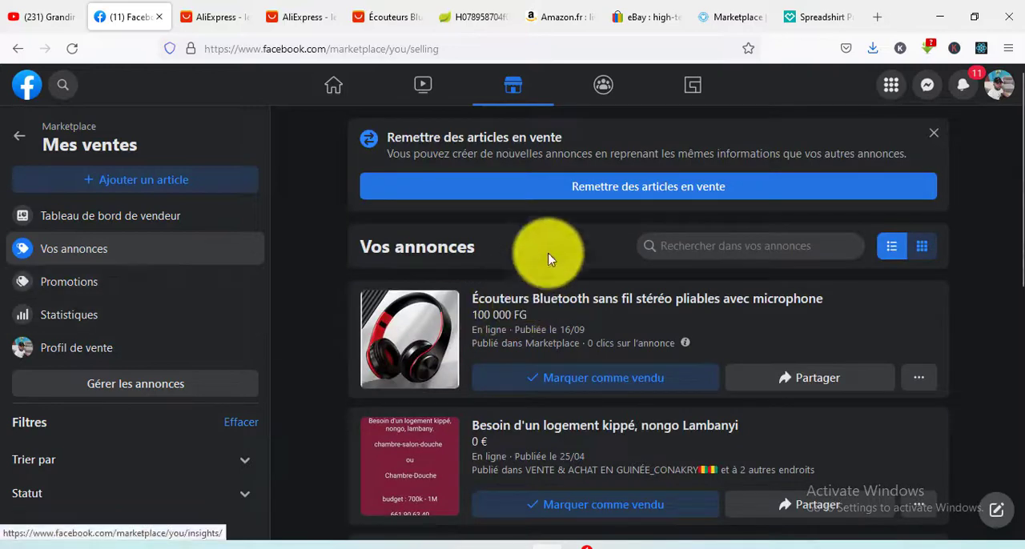
- Find the Velvet Smooth foot file among the seller's listings, read all its buyer messages and close its details
scroll(698, 279, down, 5)
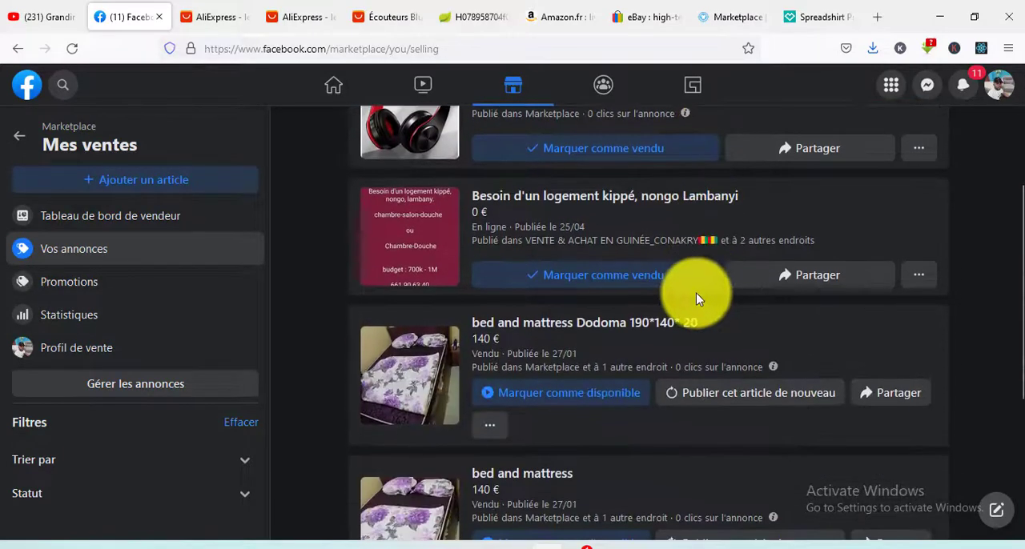
scroll(694, 295, down, 5)
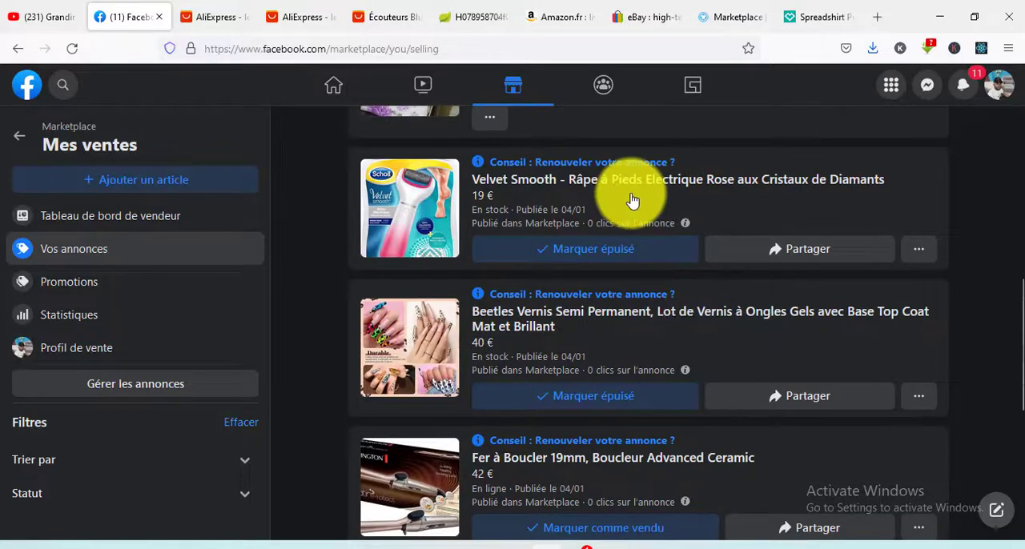
click(632, 200)
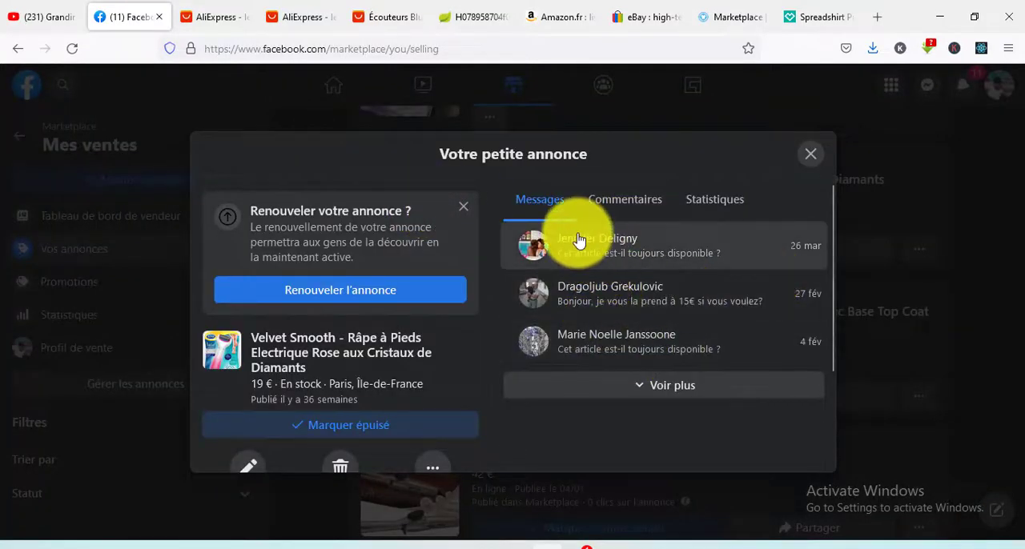
scroll(676, 324, down, 2)
click(672, 319)
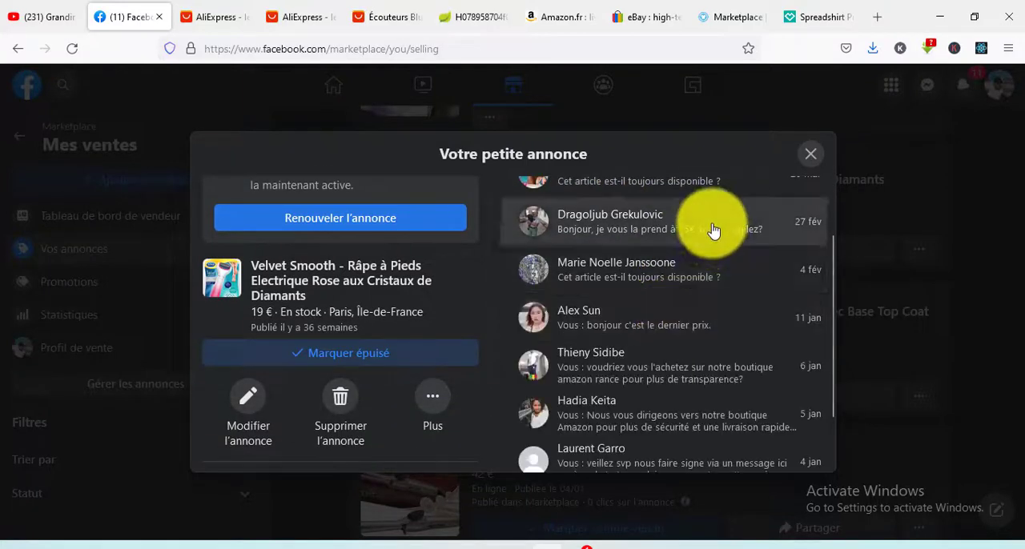
scroll(715, 248, down, 2)
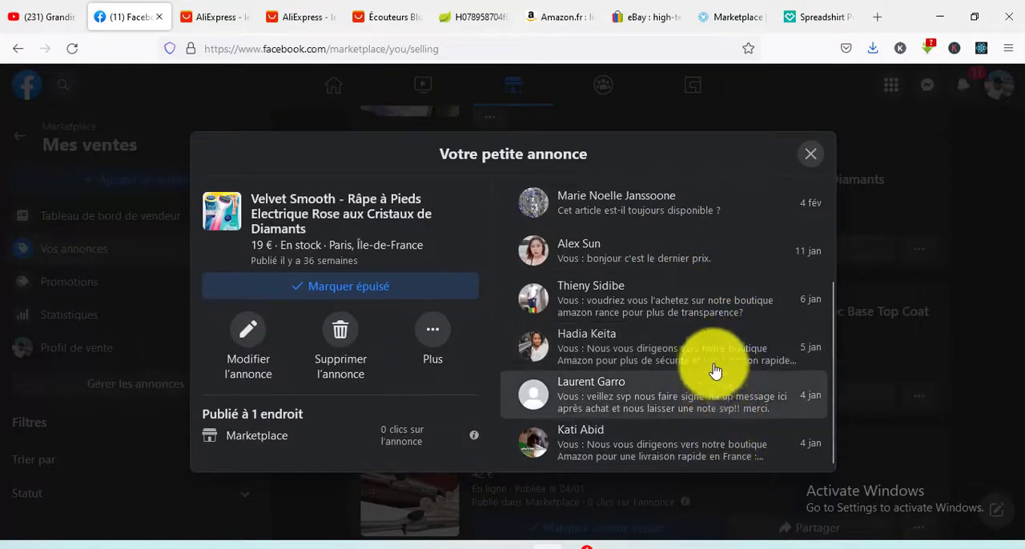
scroll(700, 336, up, 4)
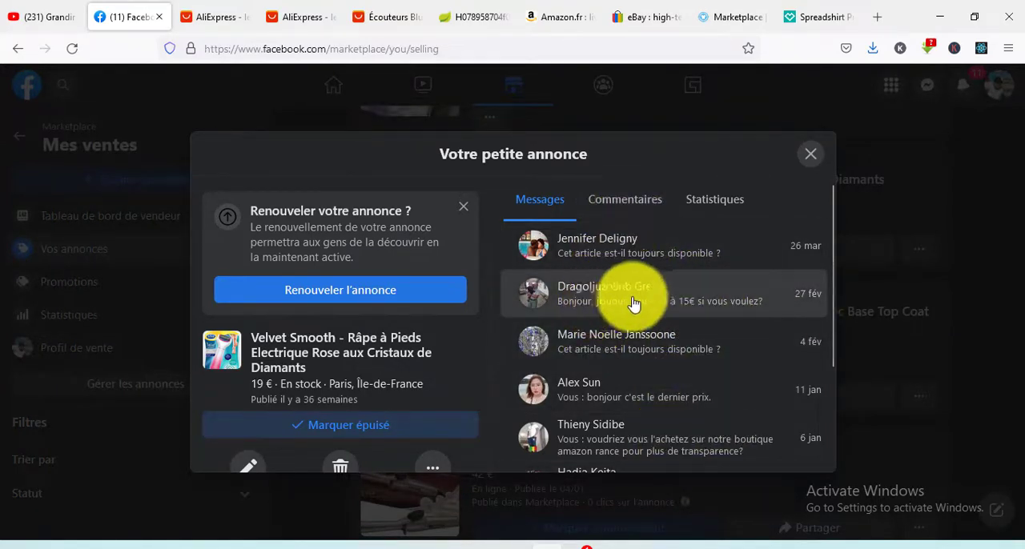
click(811, 154)
- Open the Beetles semi-permanent nail polish listing, expand and read all its buyer messages, and close its details
scroll(520, 305, down, 2)
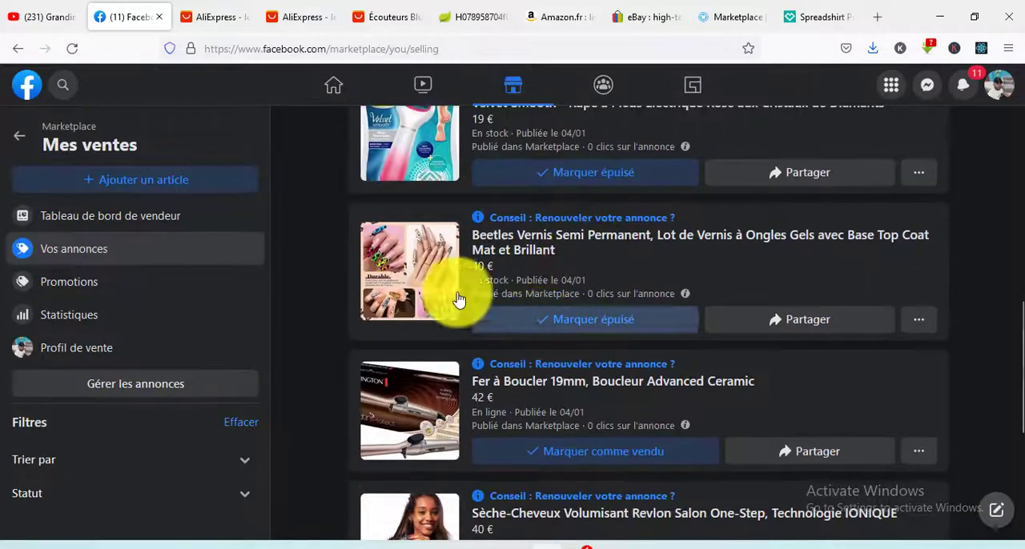
click(593, 253)
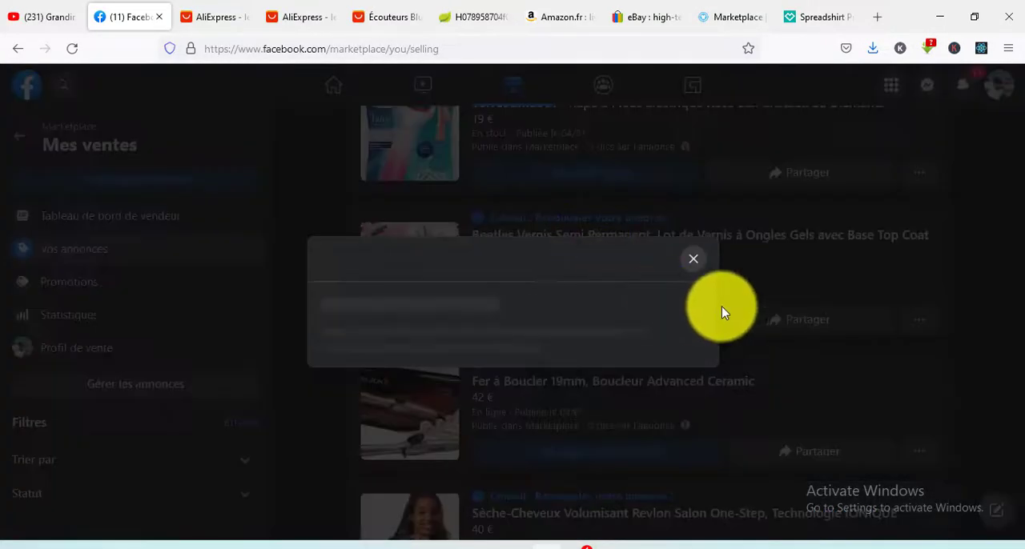
scroll(688, 340, down, 2)
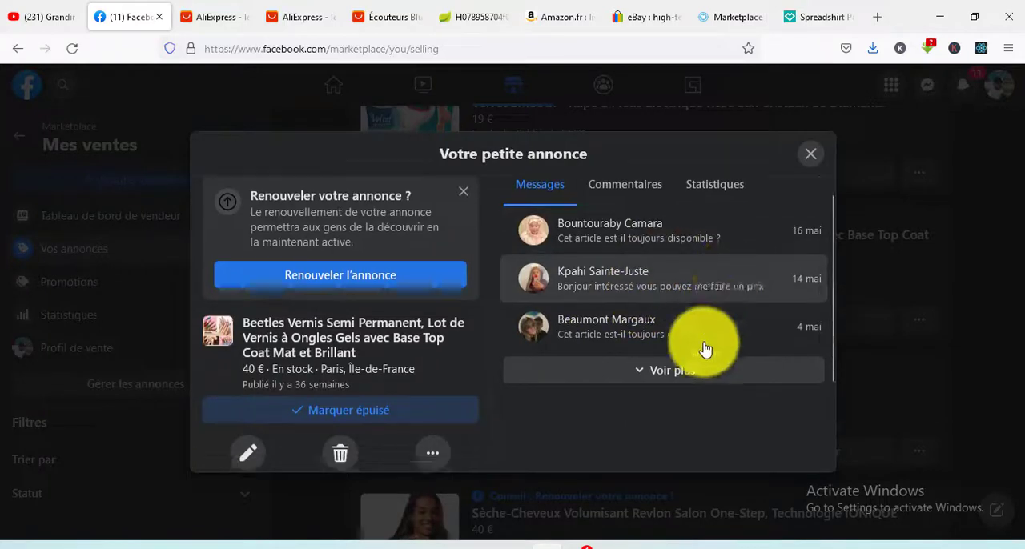
click(679, 318)
scroll(680, 328, up, 2)
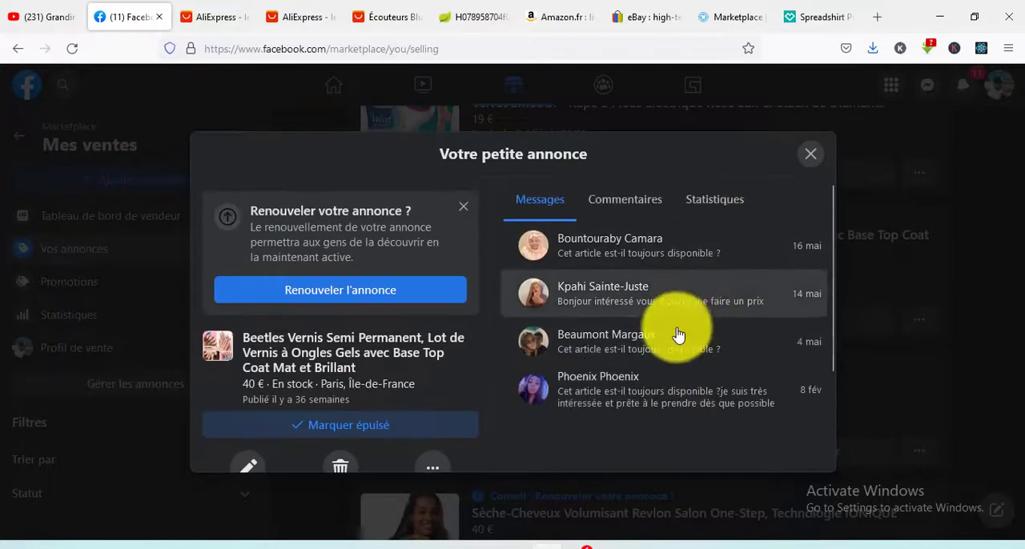
click(812, 161)
- Look through the seller's remaining listings and open the Marketplace statistics
scroll(586, 358, down, 4)
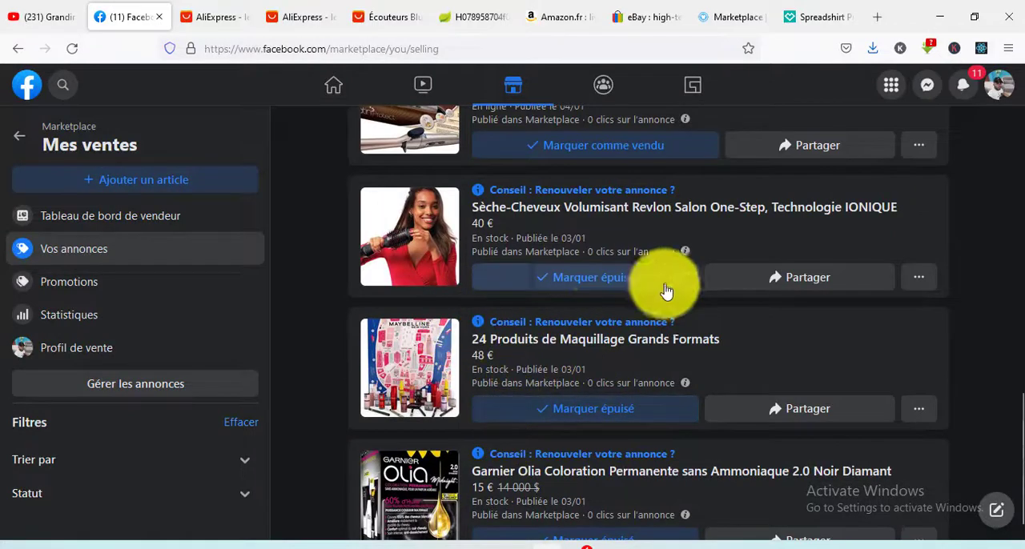
scroll(707, 368, down, 1)
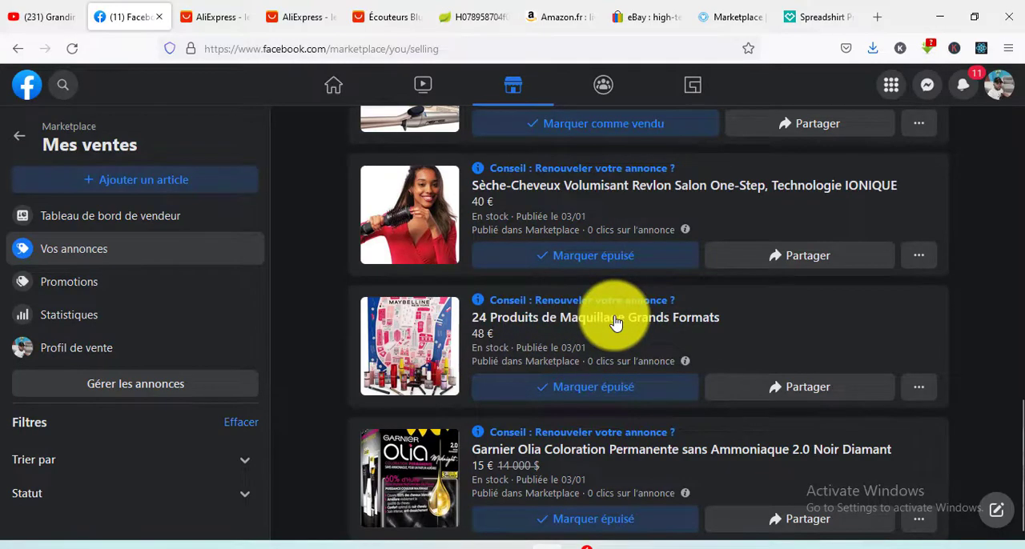
scroll(541, 334, up, 10)
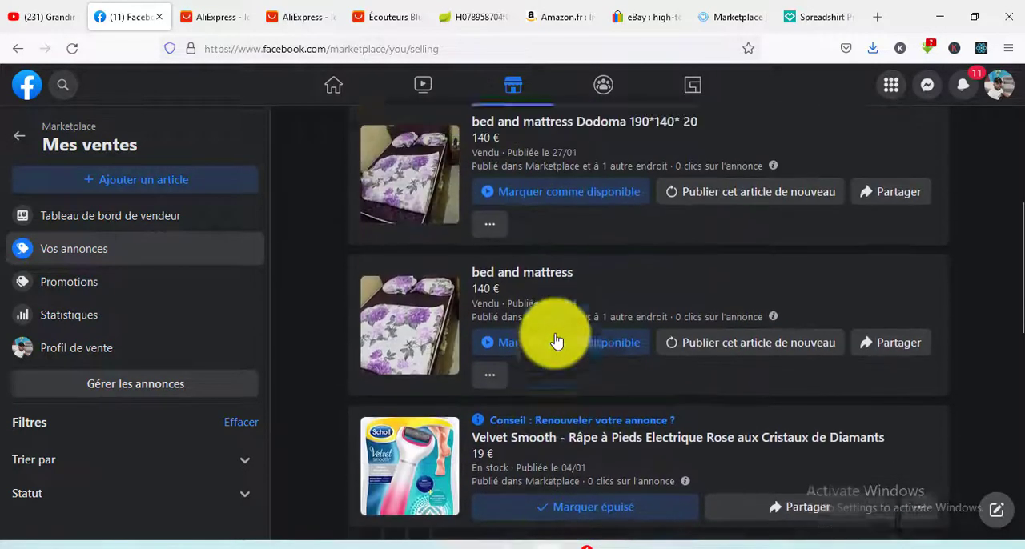
scroll(557, 342, up, 10)
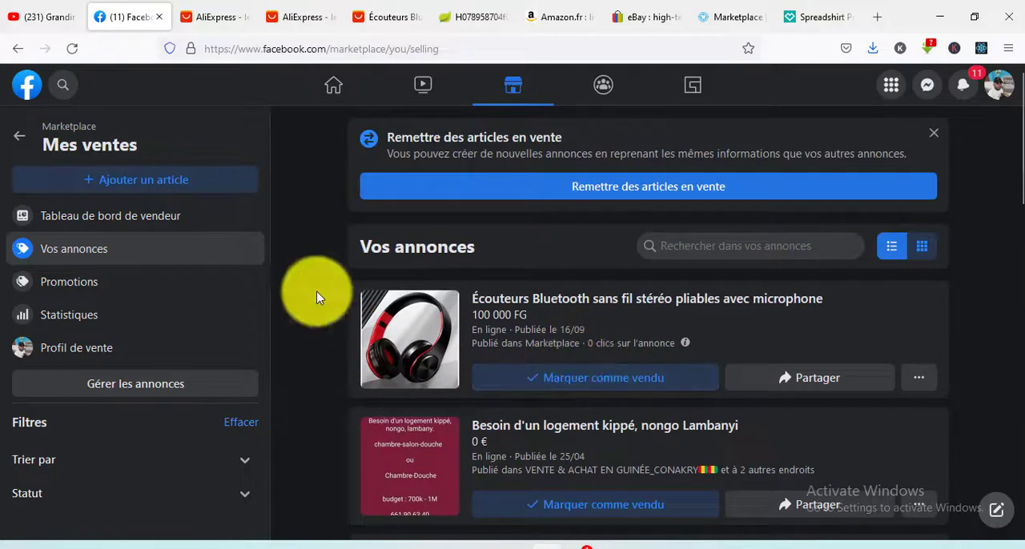
click(120, 319)
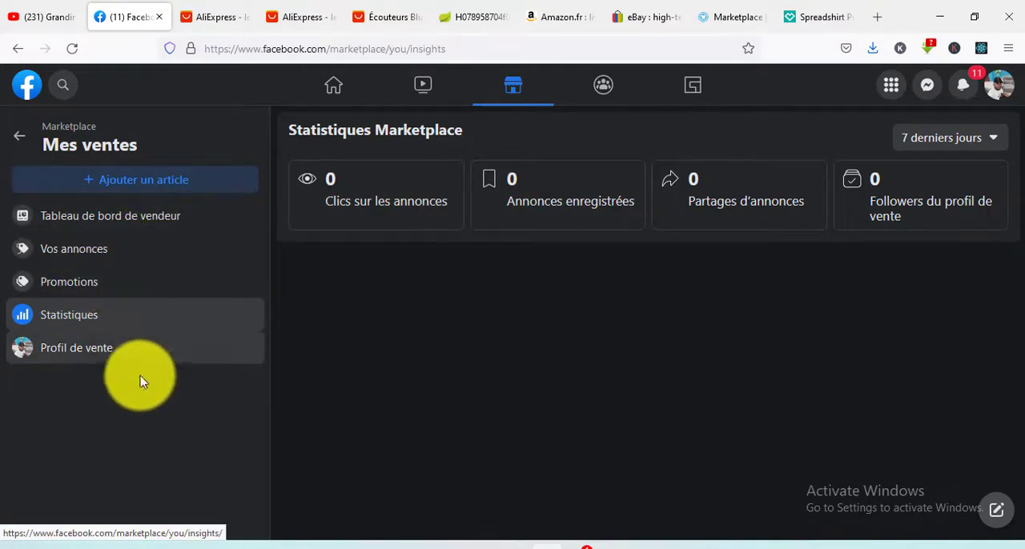
- Open the sales profile, examine its privacy notice, seller ratings, about section and Marketplace listings, and close it
click(103, 352)
scroll(711, 291, down, 2)
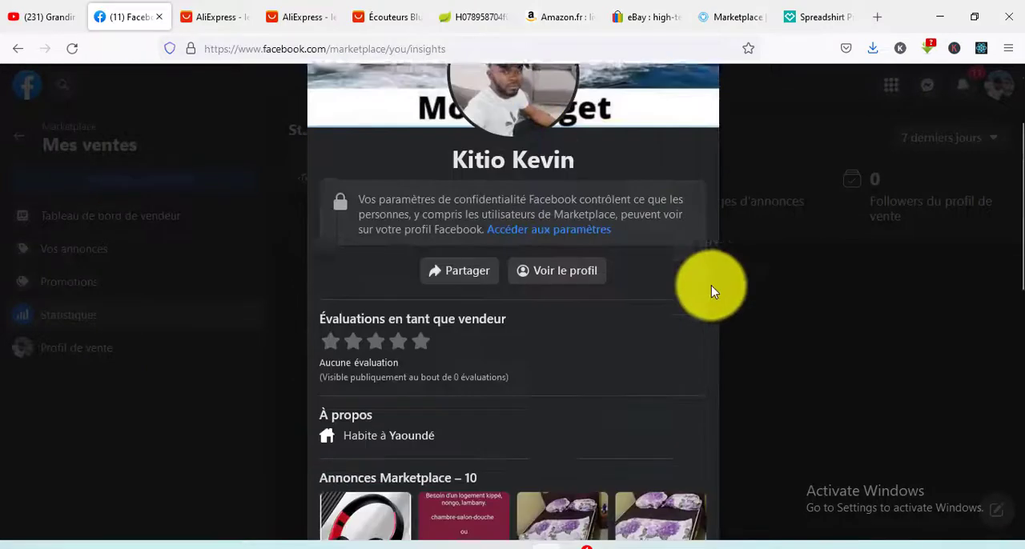
scroll(771, 272, down, 4)
scroll(769, 272, up, 1)
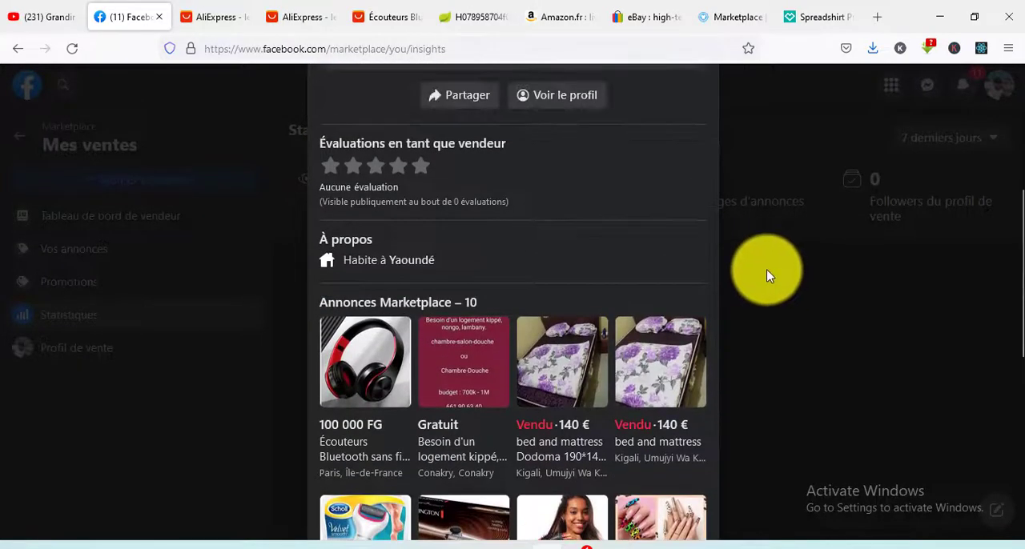
scroll(766, 269, up, 1)
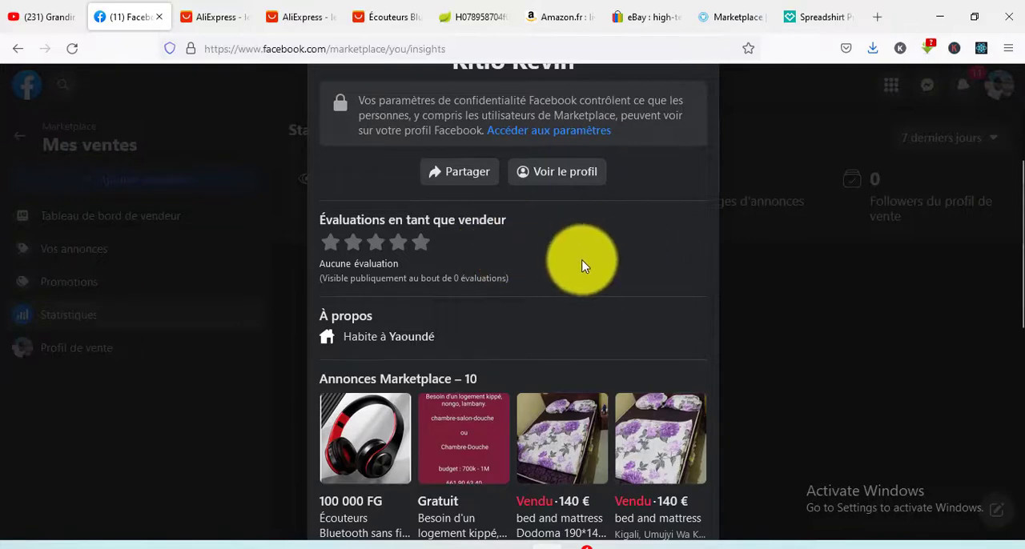
scroll(601, 288, up, 3)
scroll(622, 340, down, 2)
scroll(622, 340, down, 1)
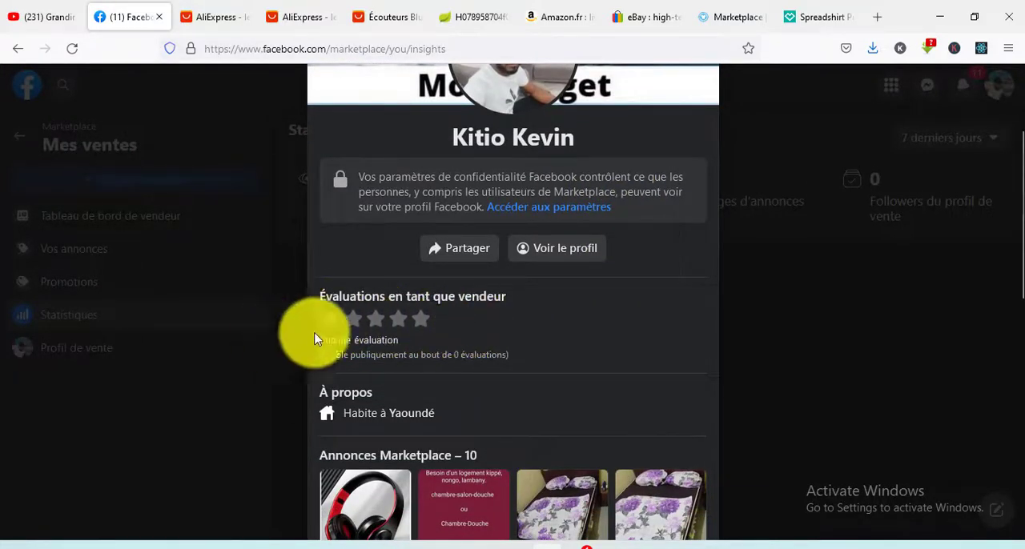
scroll(617, 327, down, 2)
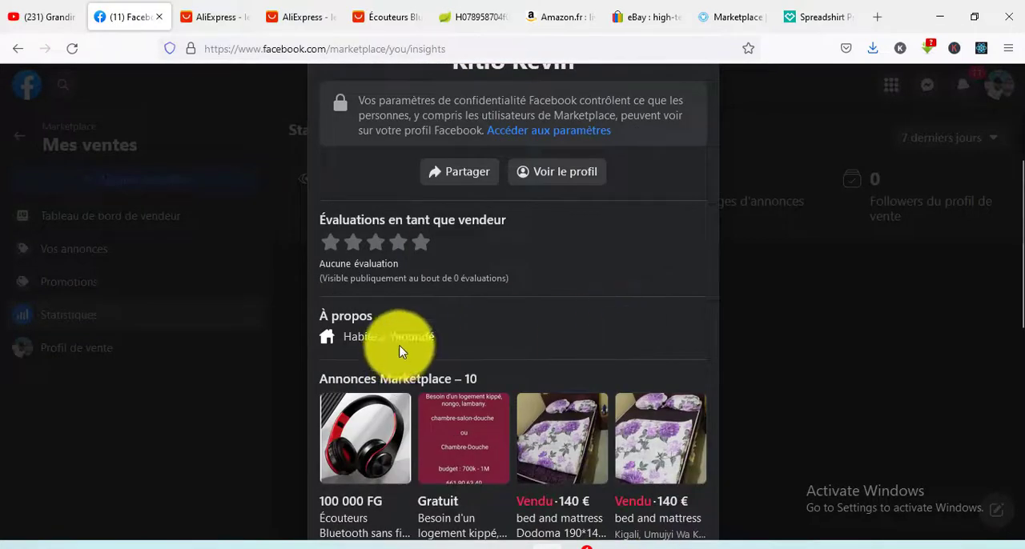
click(835, 318)
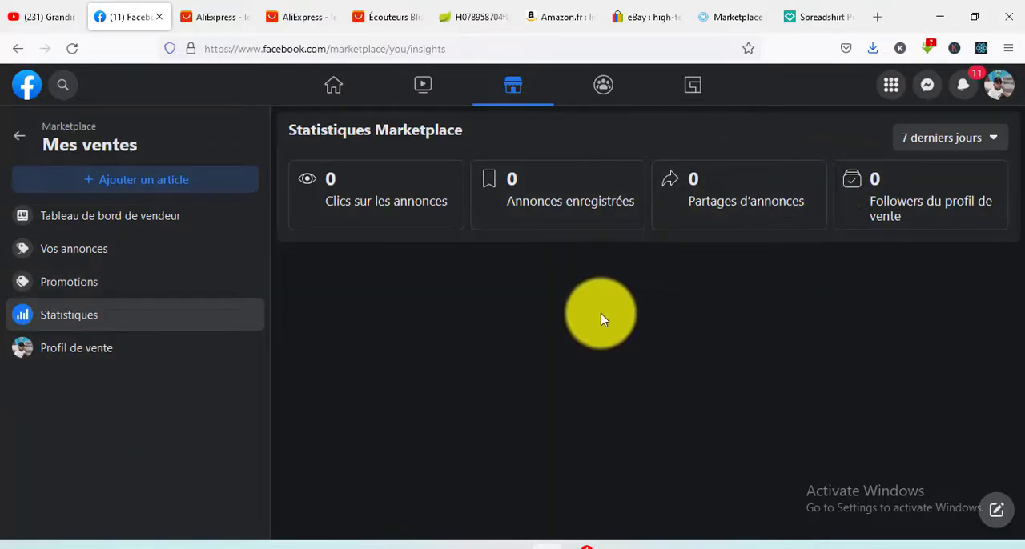
- Open the seller dashboard to view the overview of discussions, ratings and listings
click(114, 222)
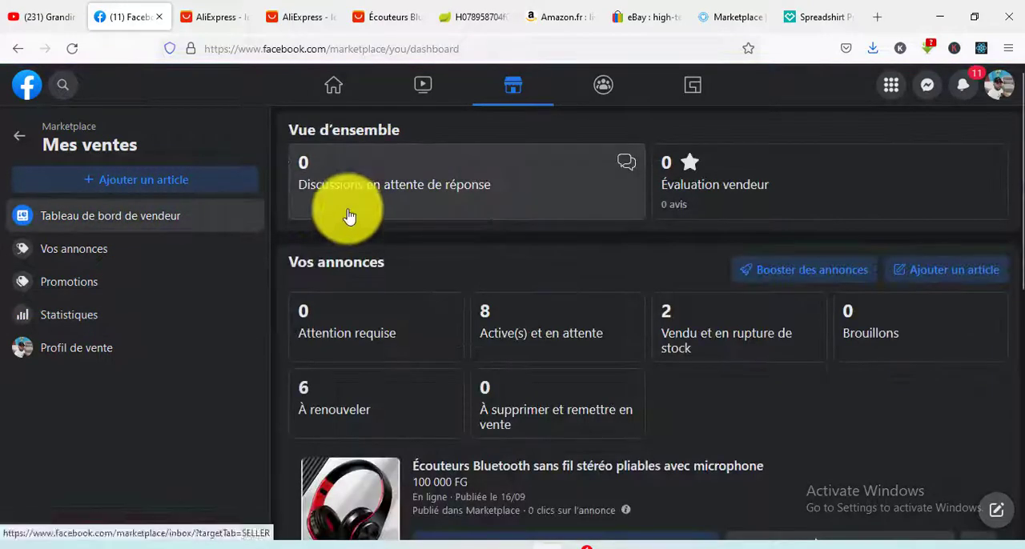